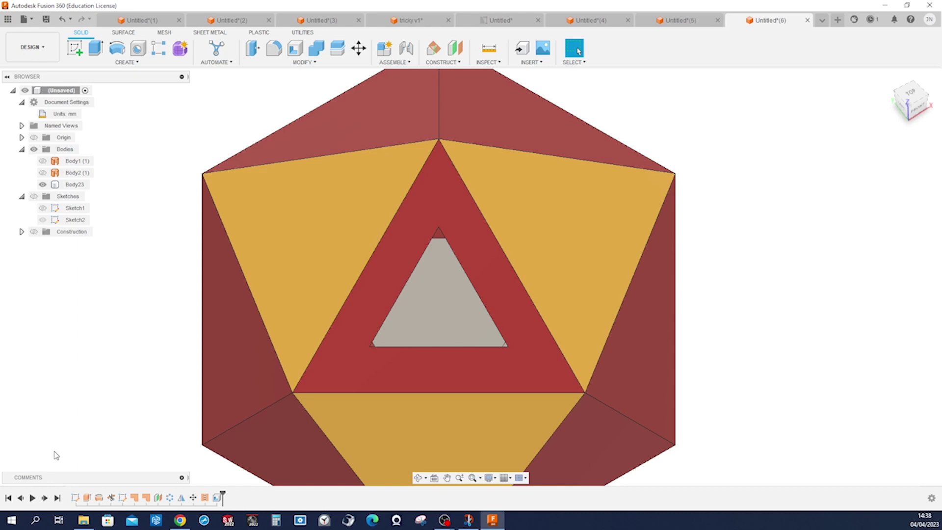
Create a new design and start a sketch on the horizontal XY plane
left_click(23, 22)
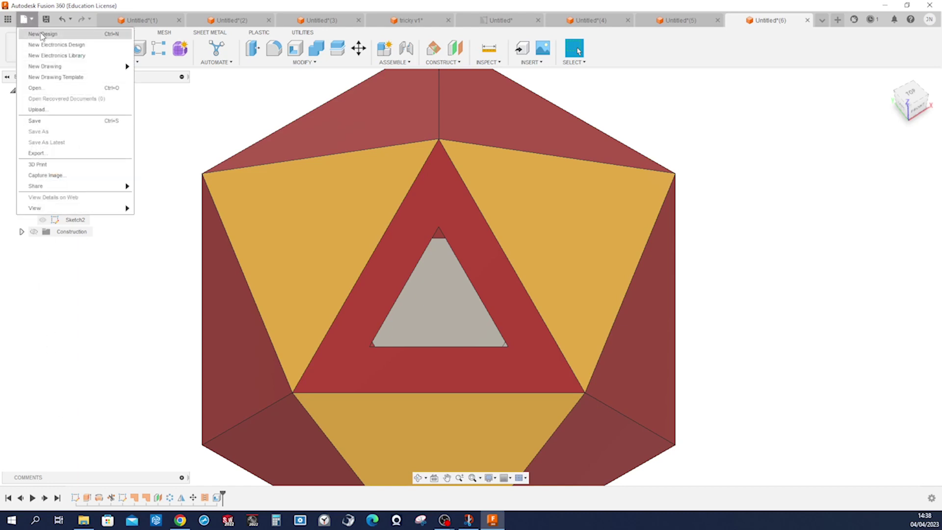
left_click(41, 34)
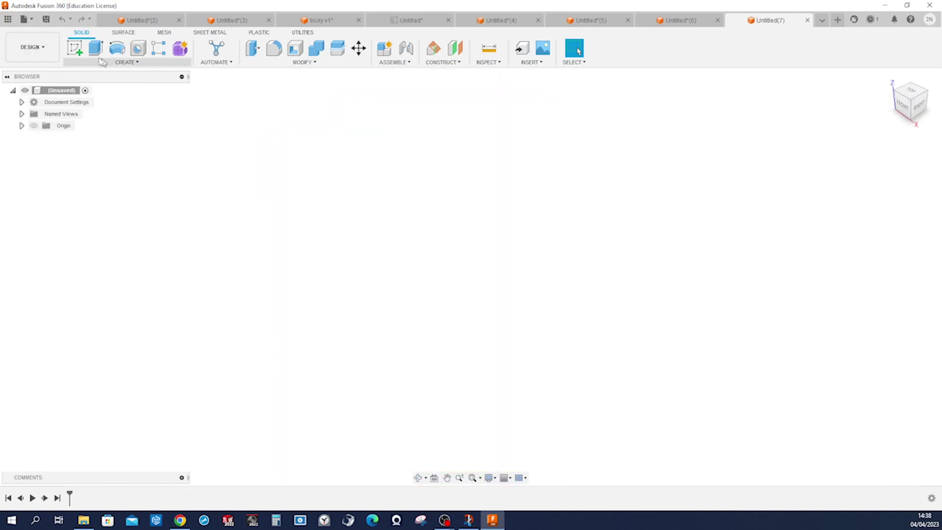
left_click(74, 48)
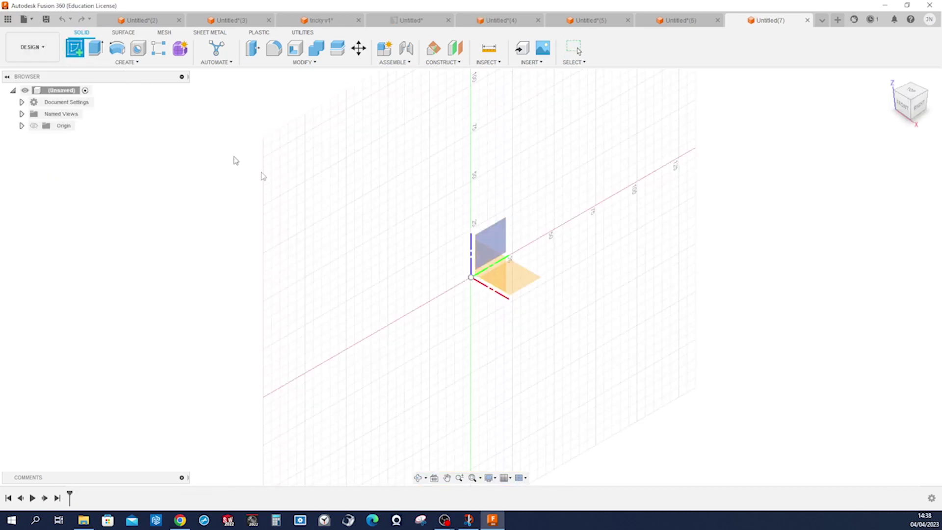
left_click(527, 285)
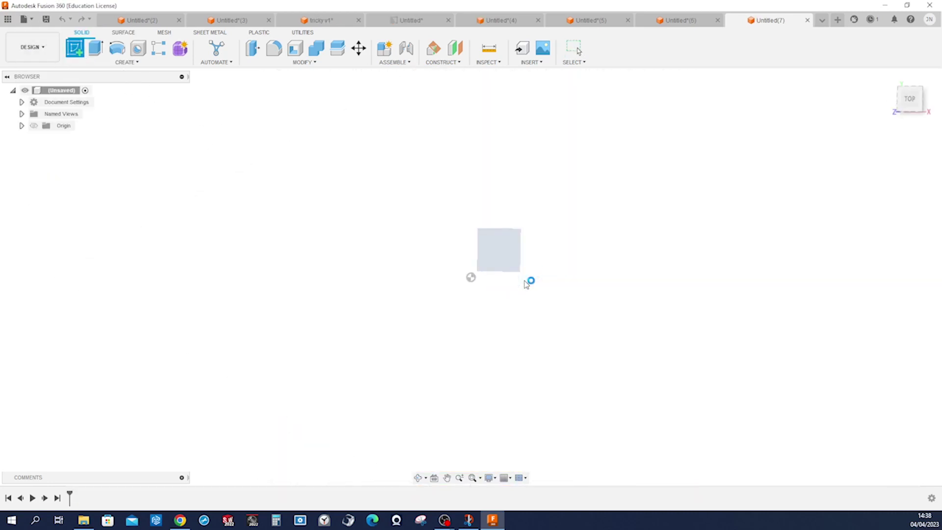
Draw a five-sided circumscribed polygon centred on the origin
left_click(128, 62)
mouse_move(119, 120)
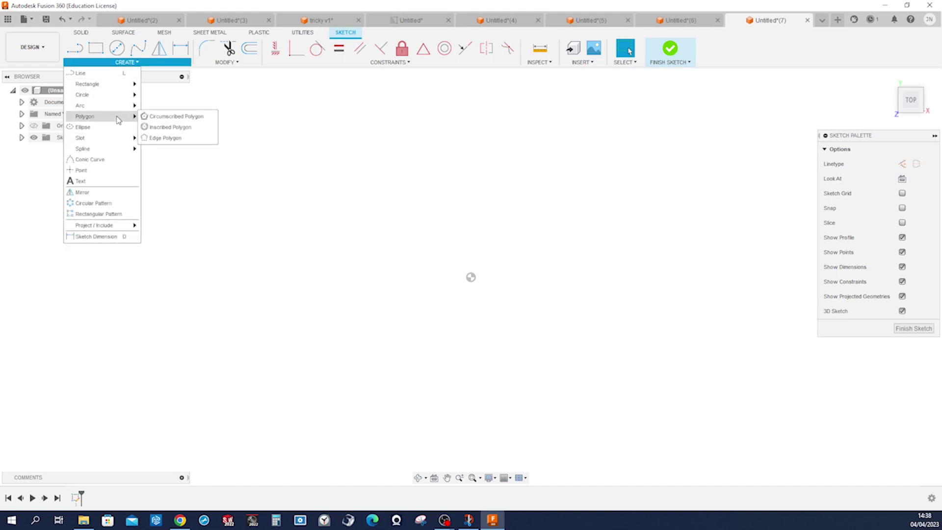
left_click(150, 117)
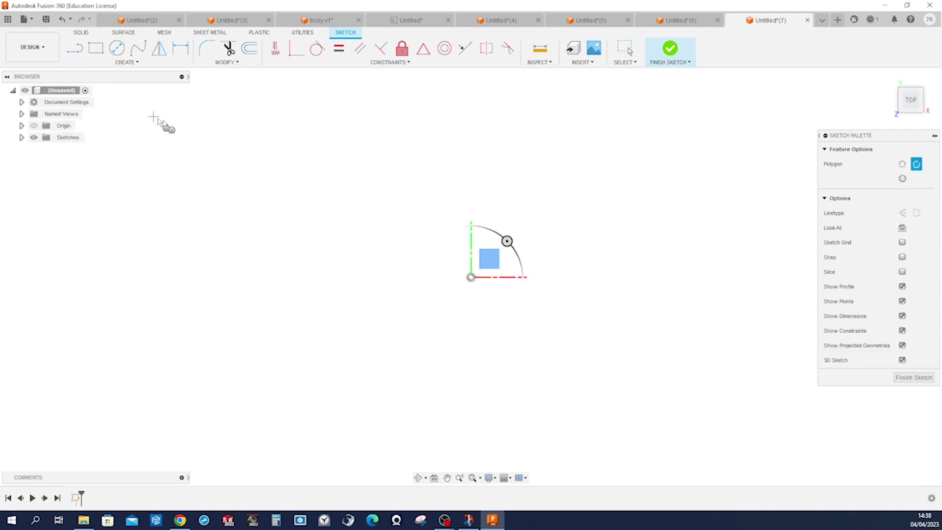
left_click(470, 278)
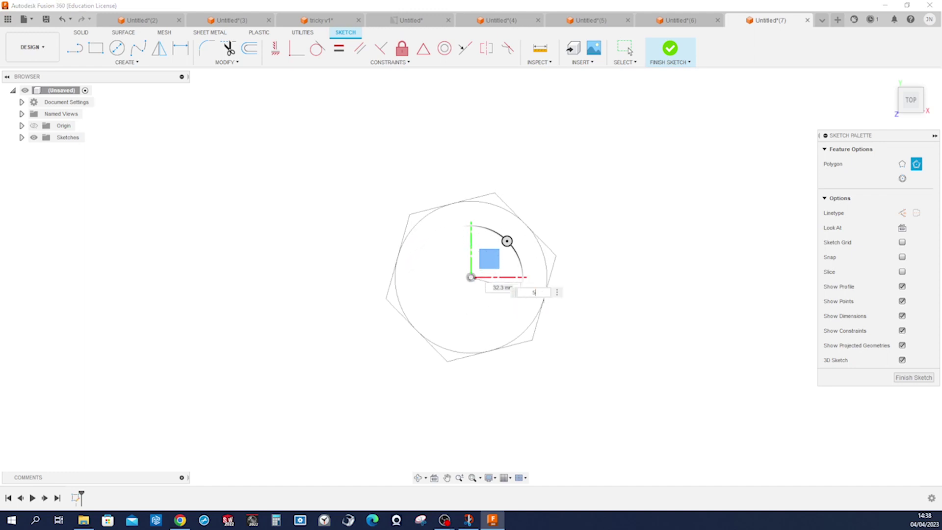
type("5")
key("Return")
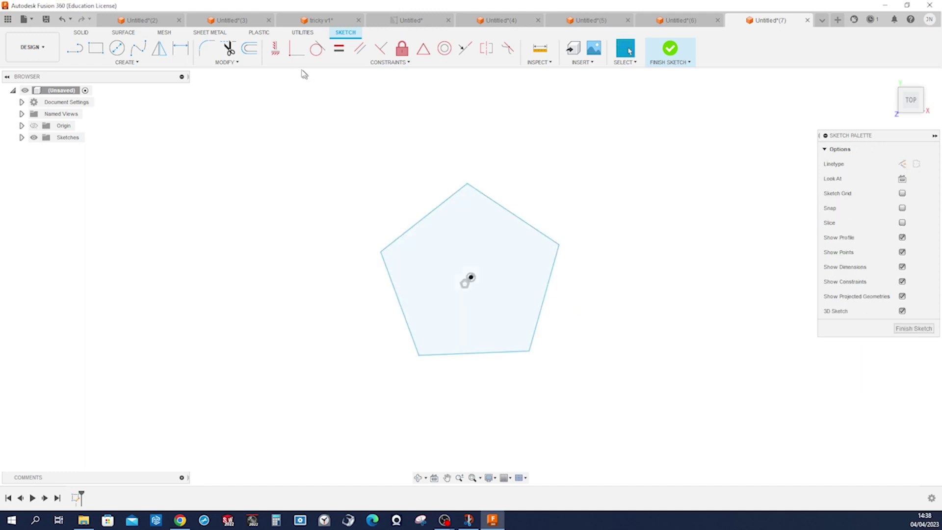
Constrain the pentagon's base edge to horizontal and dimension its length to 44 mm
left_click(275, 48)
left_click(485, 353)
key("d")
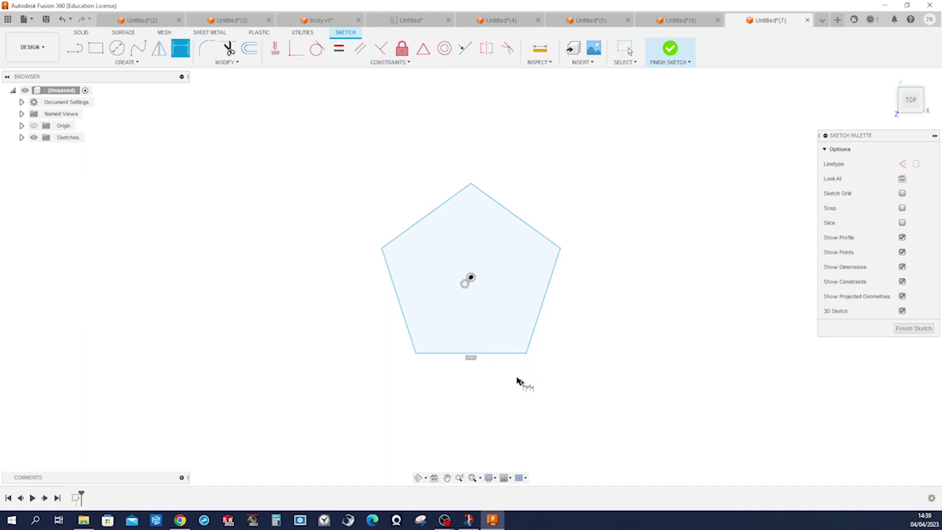
left_click(501, 353)
left_click(505, 379)
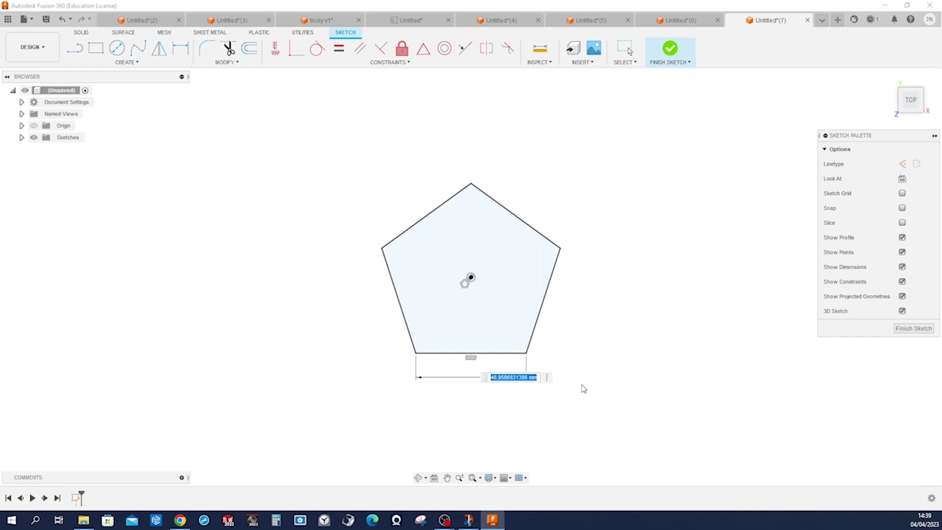
type("44")
key("Return")
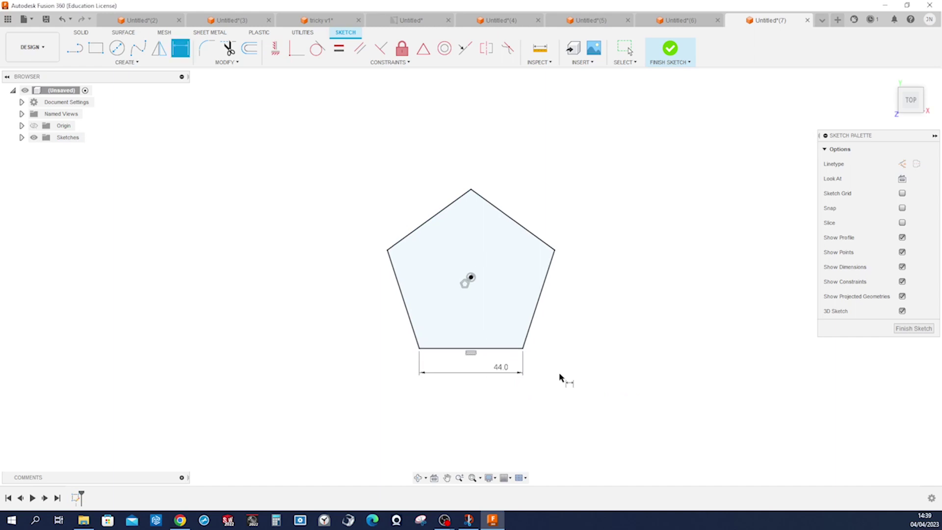
Draw a centre-diameter circle from the origin through the pentagon's upper vertex
key("c")
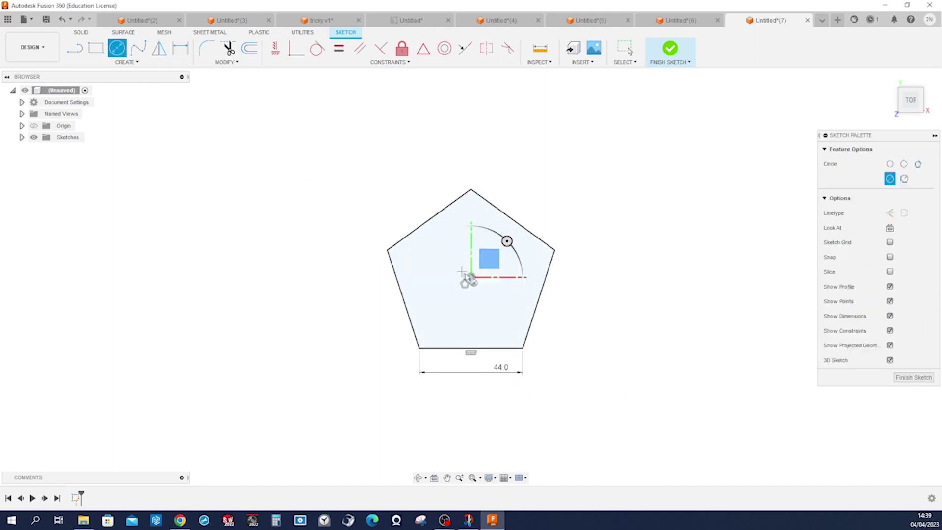
left_click(471, 278)
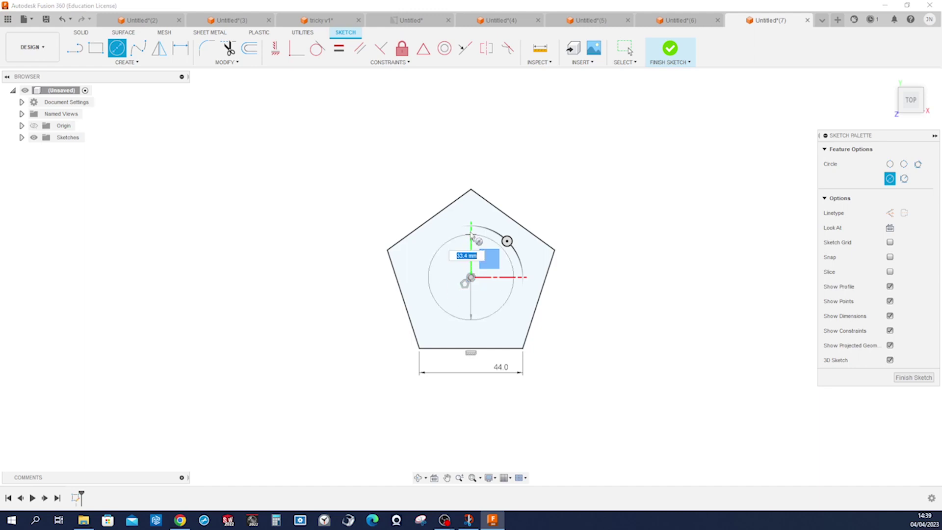
left_click(471, 189)
key("Escape")
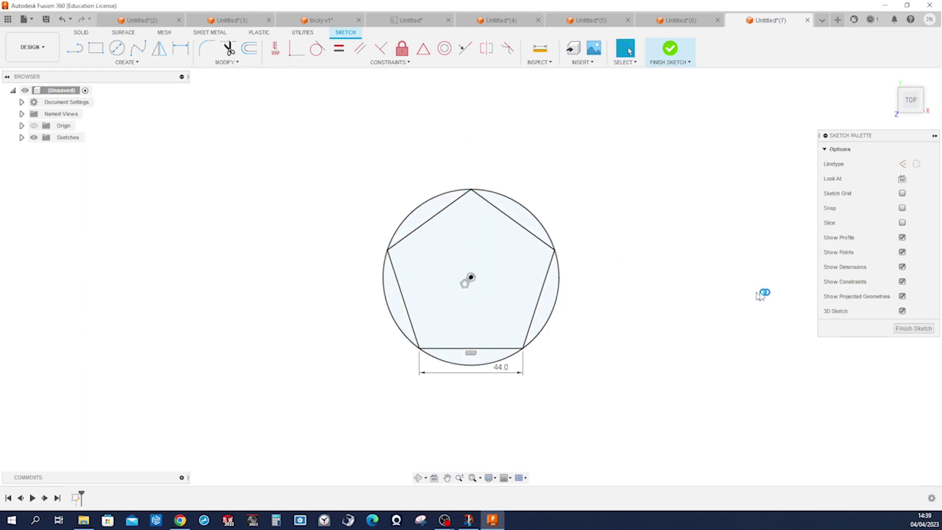
Draw a 3D sketch line from the origin perpendicular to the pentagon's plane
left_click(902, 112)
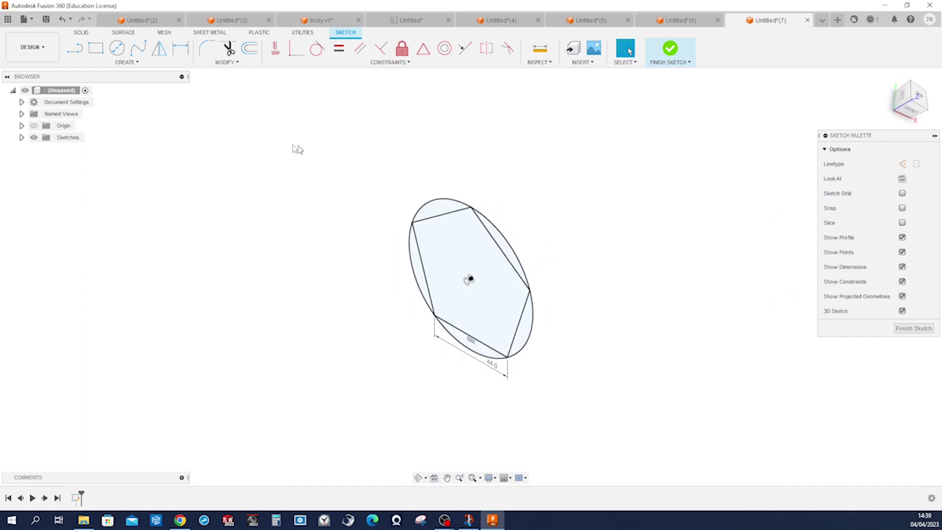
left_click(74, 48)
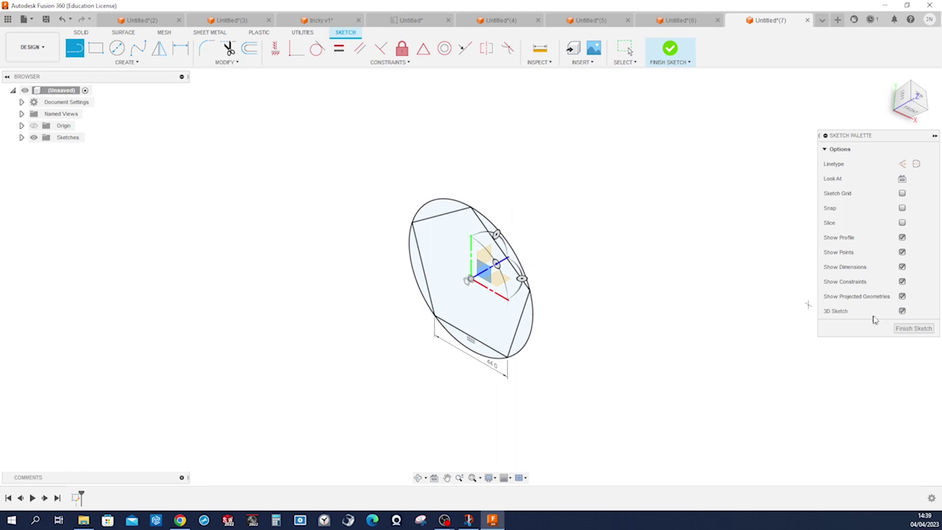
left_click(471, 280)
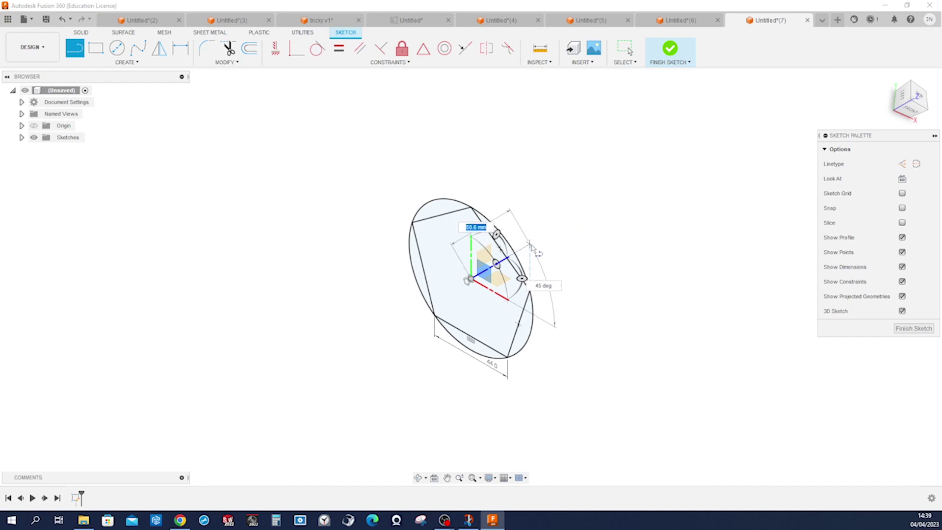
left_click(534, 242)
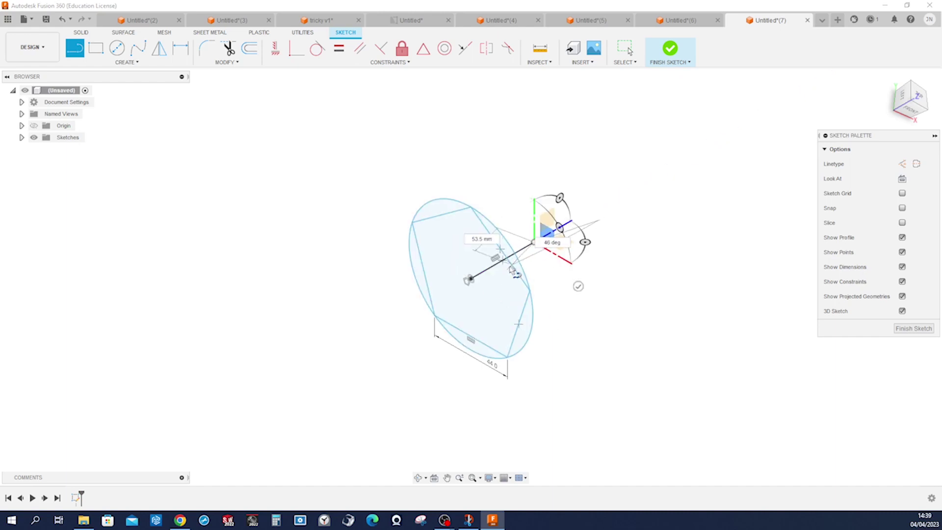
Connect the free end of the perpendicular line to both corners of the 44 mm base edge, forming a triangle
left_click(435, 315)
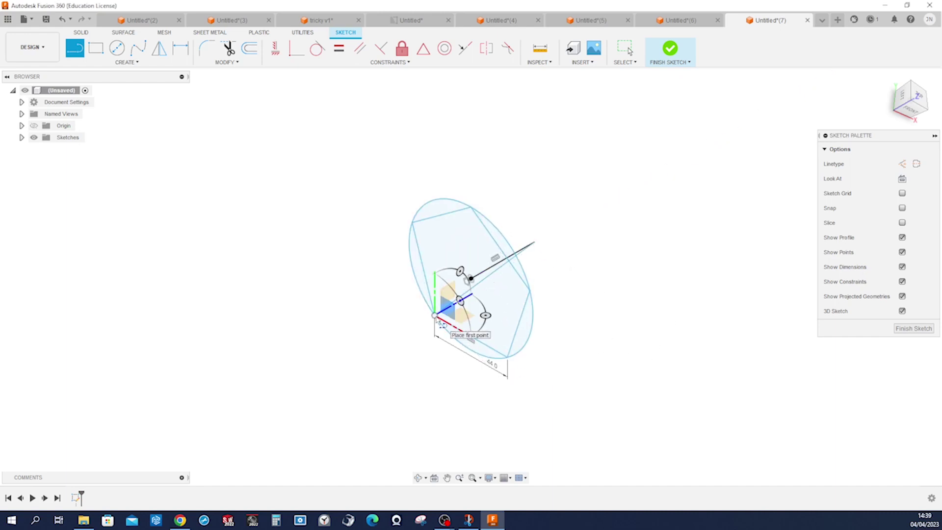
left_click(509, 362)
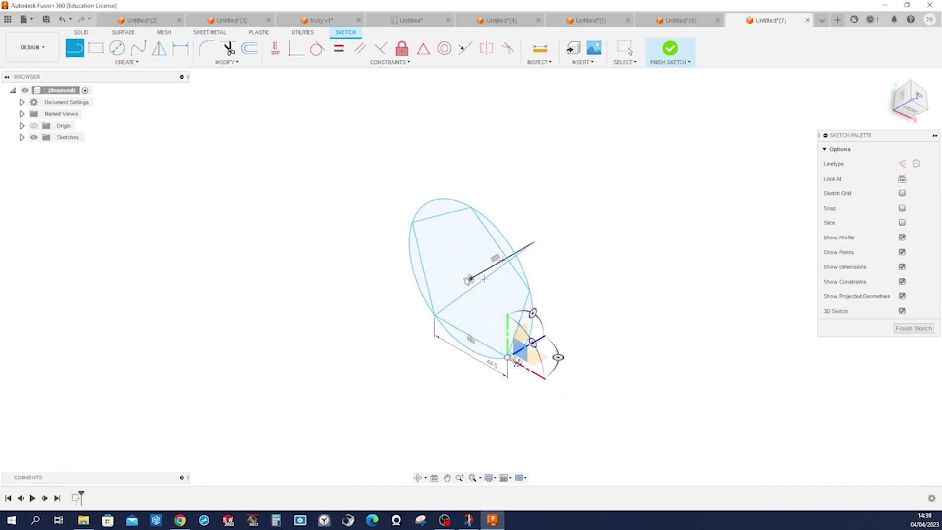
left_click(534, 243)
key("Escape")
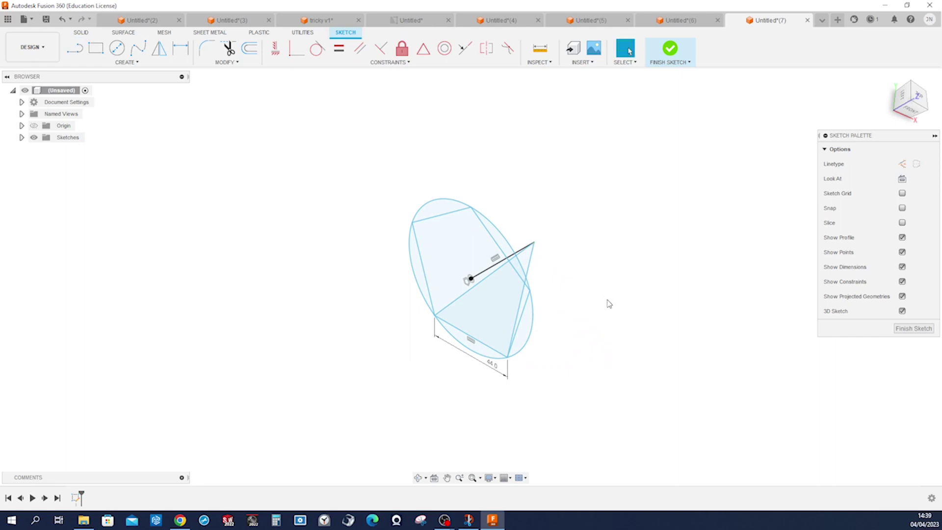
Apply an Equal constraint between one sloping triangle edge and the pentagon's base edge, and finish the sketch
left_click(338, 50)
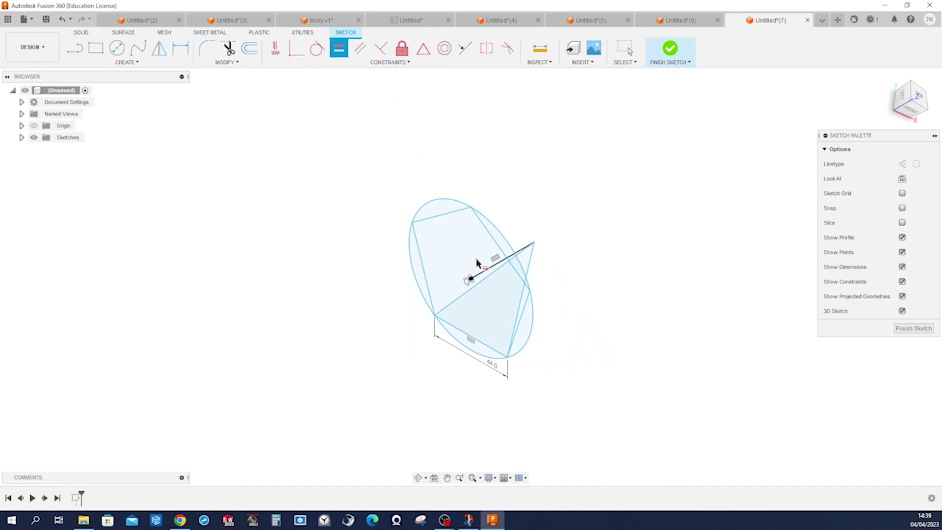
left_click(472, 290)
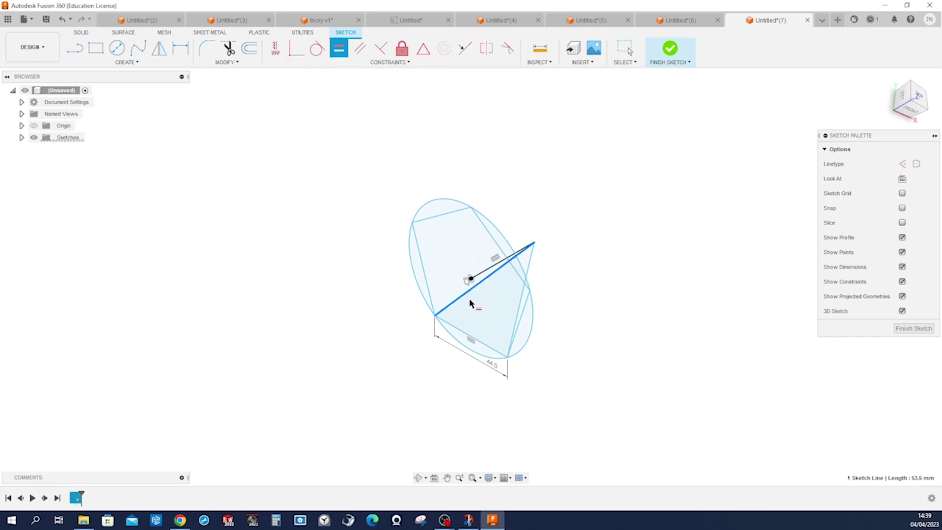
left_click(467, 334)
middle_click_drag(592, 342, 650, 269, "shift")
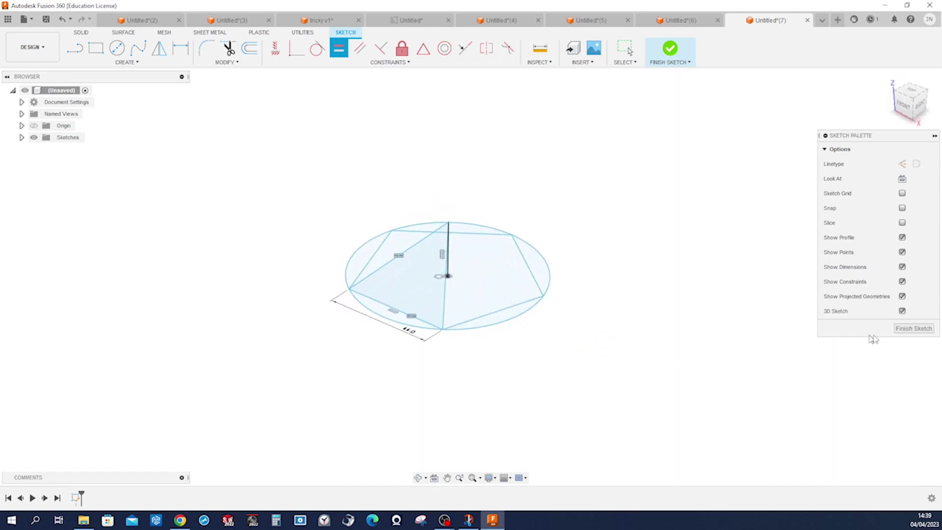
left_click(913, 329)
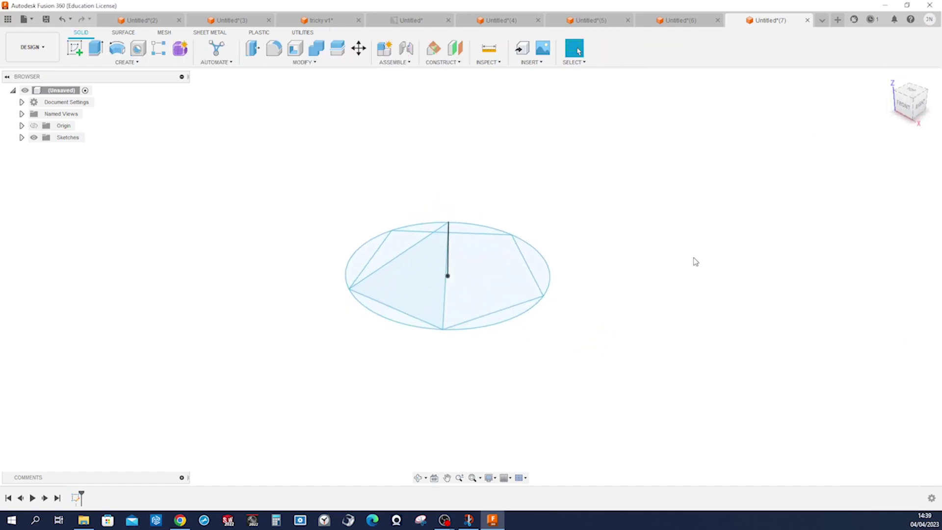
middle_click_drag(696, 262, 491, 109, "shift")
middle_click_drag(388, 126, 349, 123, "shift")
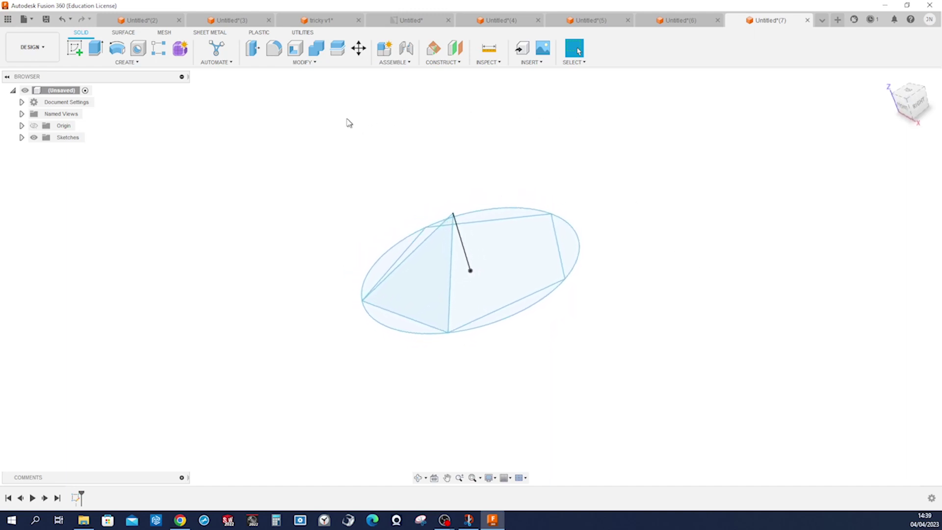
left_click(117, 50)
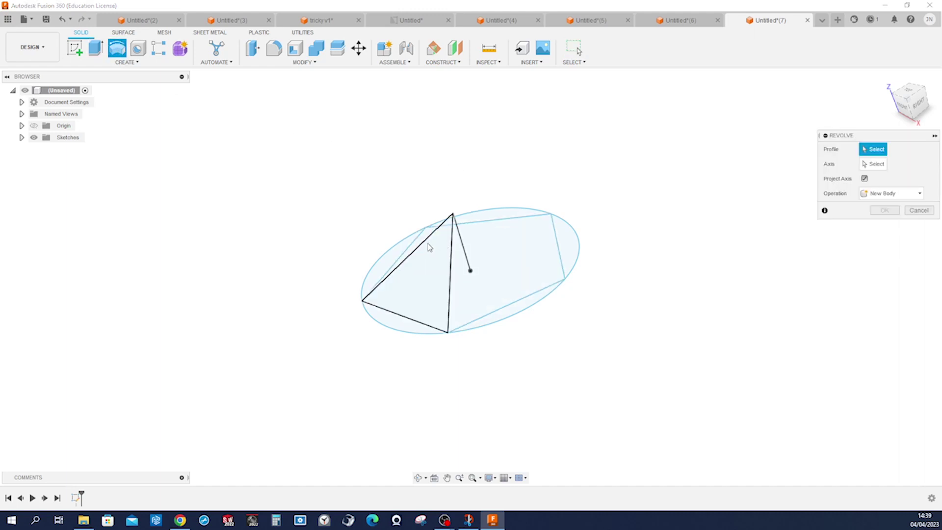
left_click(864, 178)
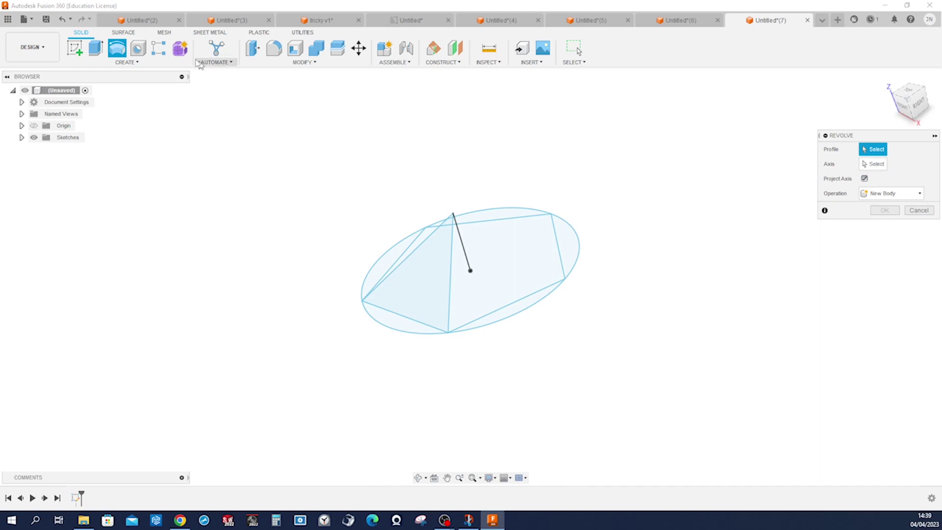
left_click(126, 33)
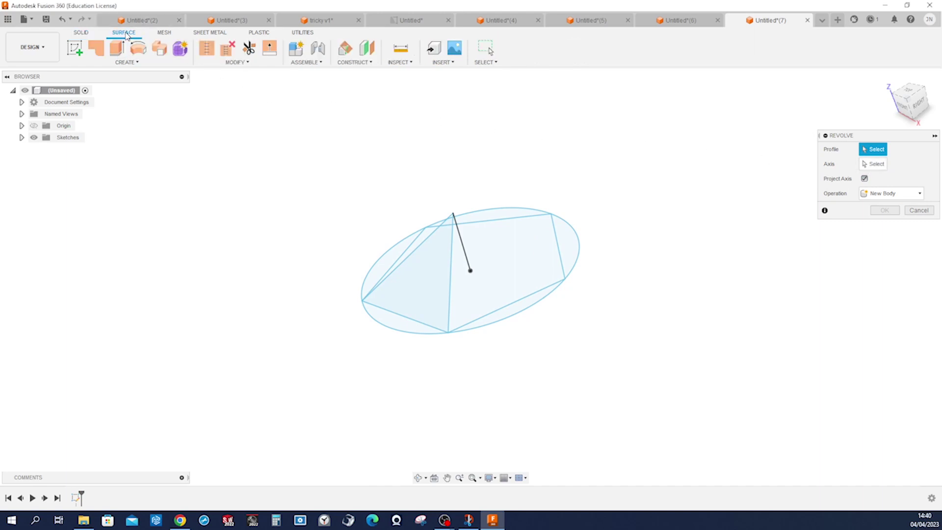
left_click(919, 210)
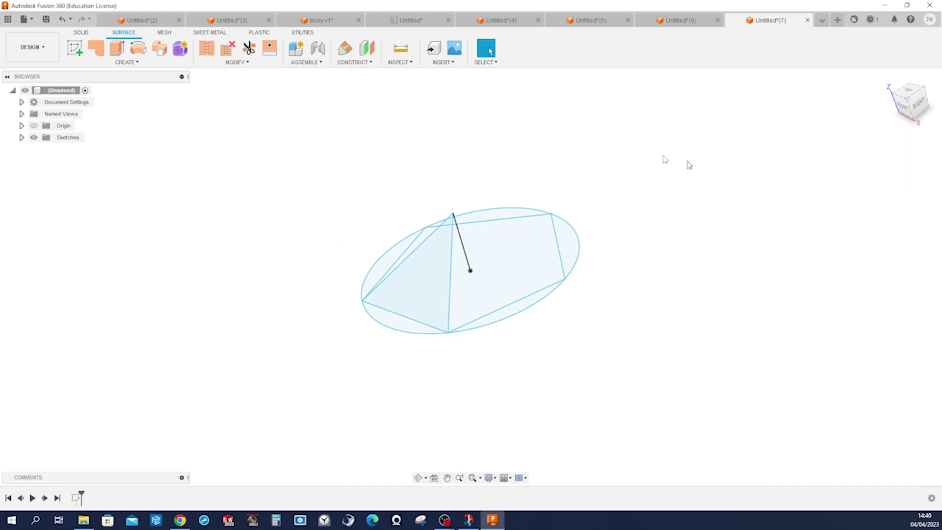
Create a full surface Revolve of one sloping triangle edge about the pentagon's base edge as a new body
left_click(134, 50)
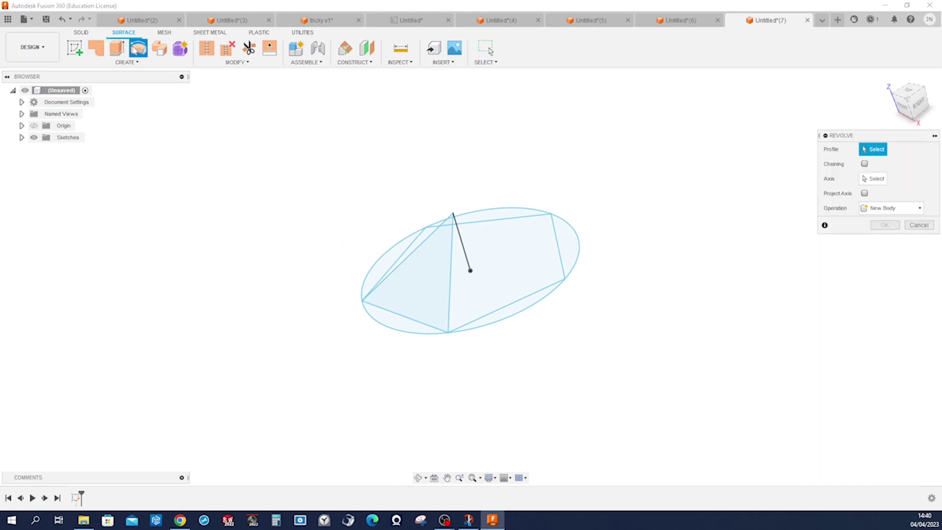
left_click(423, 248)
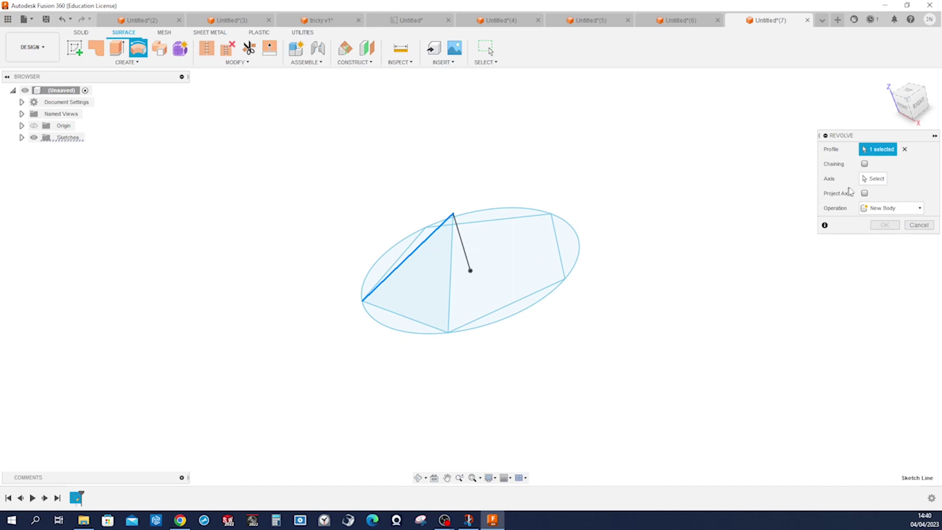
left_click(876, 178)
left_click(425, 329)
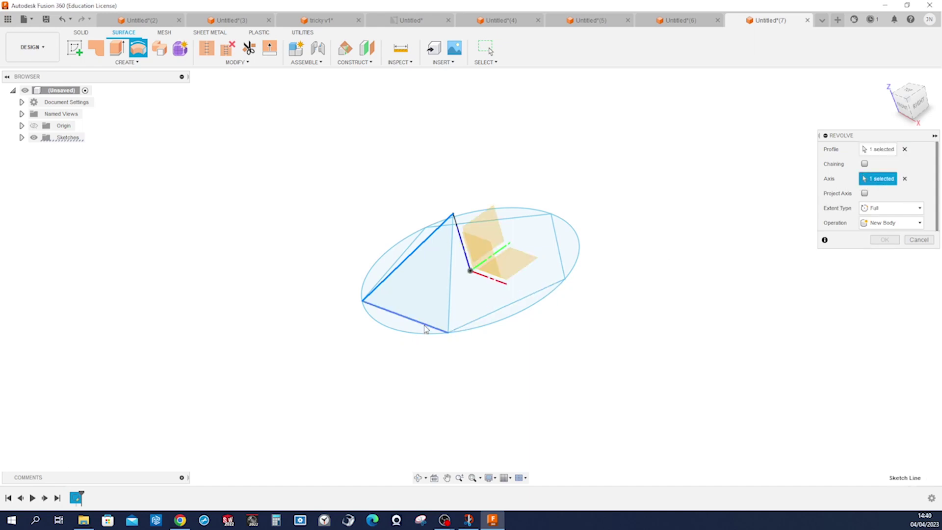
left_click(885, 240)
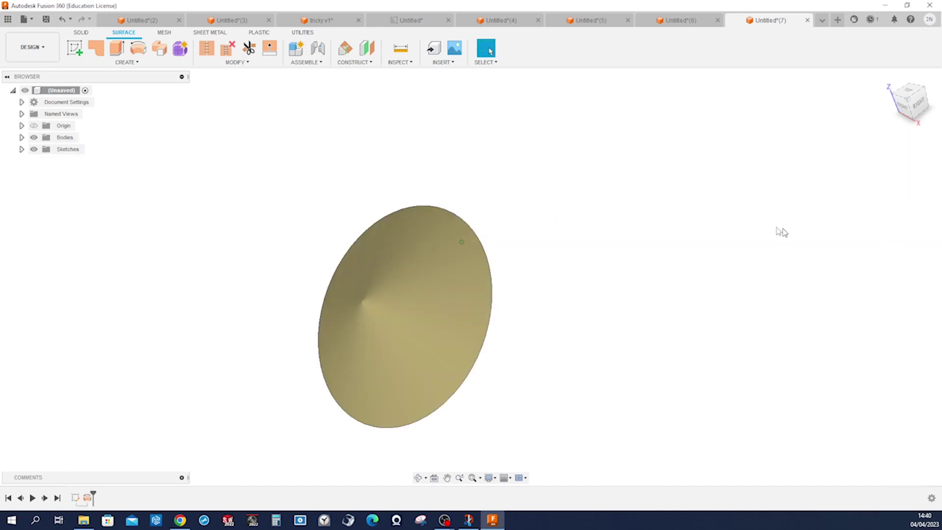
Show Sketch1 and surface-extrude the pentagon's circumscribed circle about -55.6 mm, away from the triangle's apex, as a new body
left_click(21, 150)
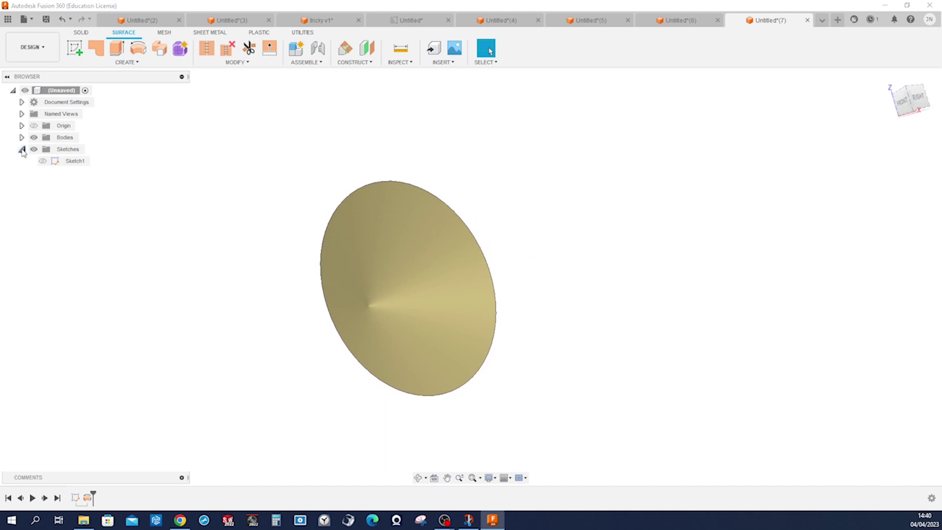
left_click(43, 161)
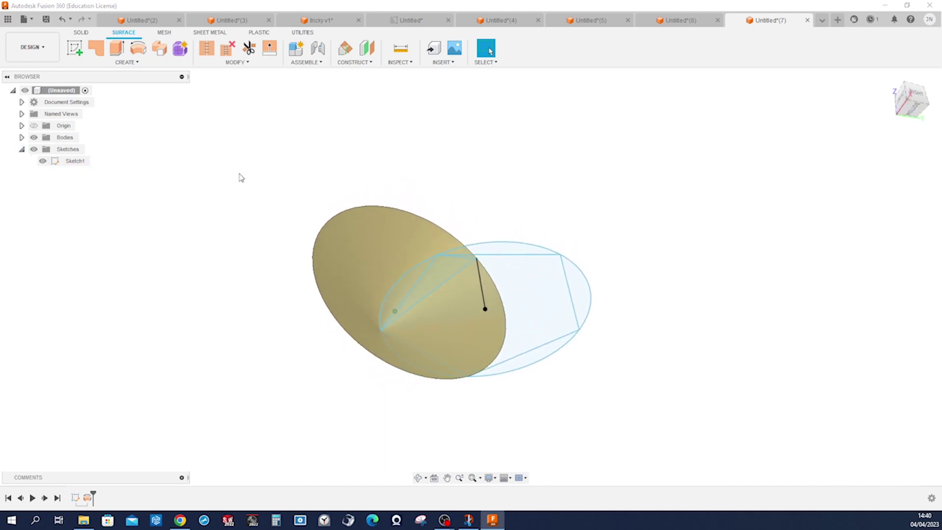
left_click(117, 48)
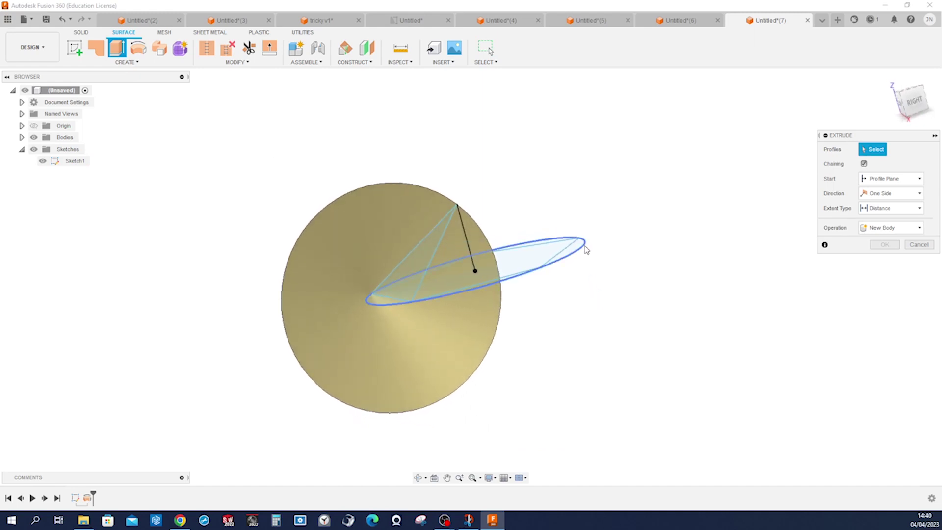
left_click(585, 249)
left_click_drag(581, 236, 631, 415)
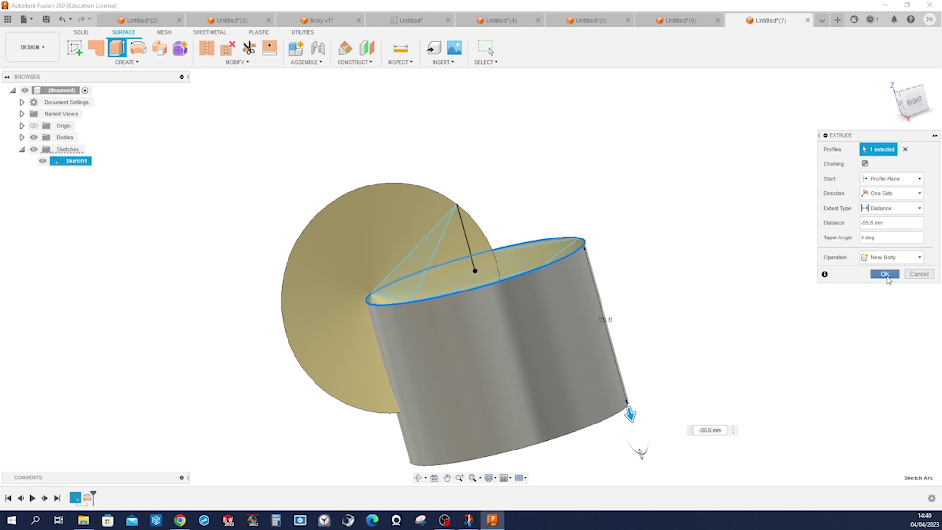
left_click(885, 274)
Trim the cylindrical surface with the revolved cone surface, removing the large wall section in front of the pentagon's base edge
middle_click_drag(779, 263, 484, 128, "shift")
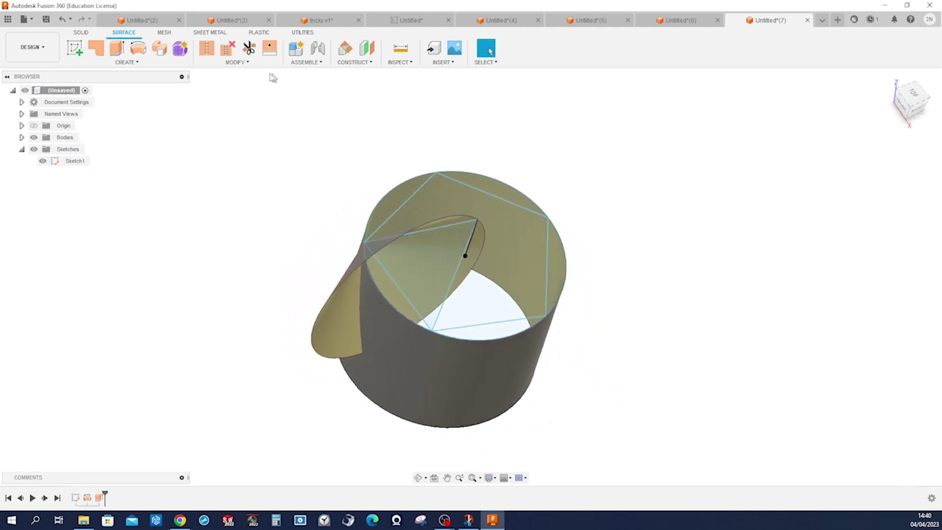
left_click(249, 48)
middle_click_drag(319, 231, 333, 300, "shift")
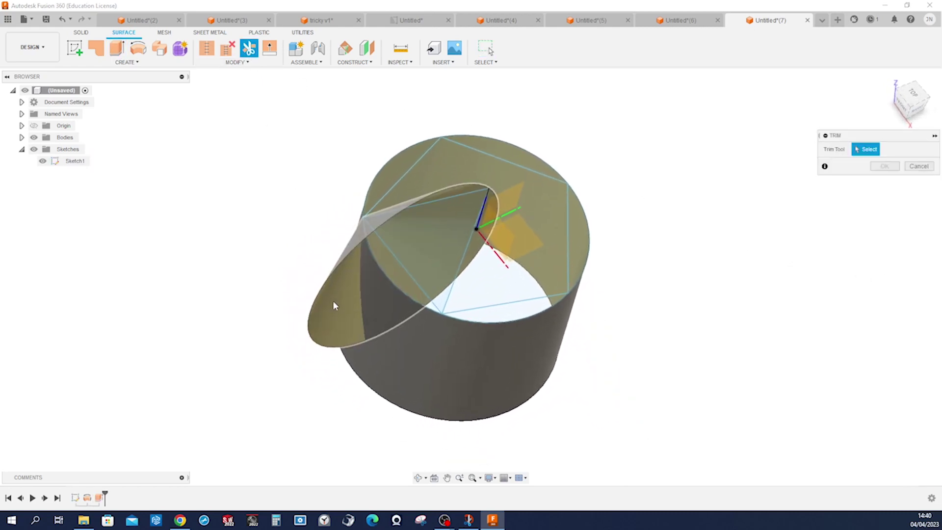
left_click(333, 300)
left_click(403, 349)
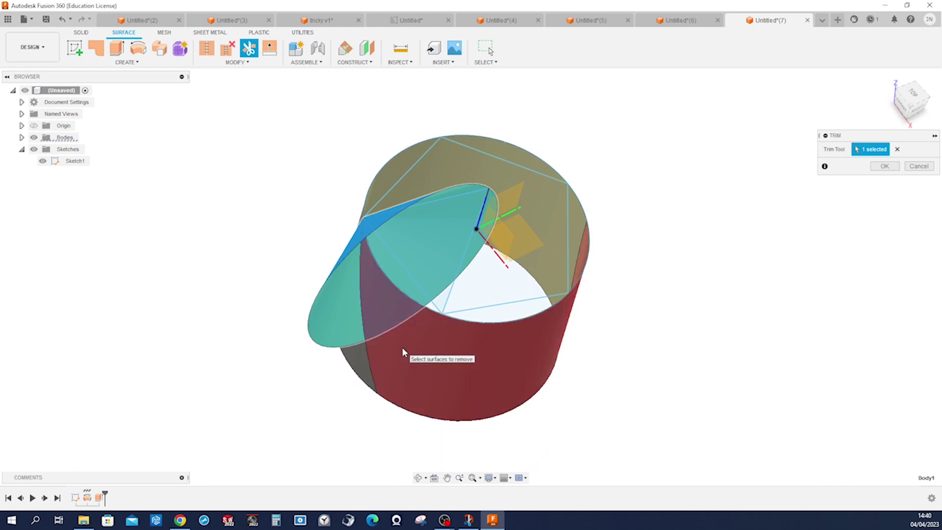
left_click(885, 166)
key("F6")
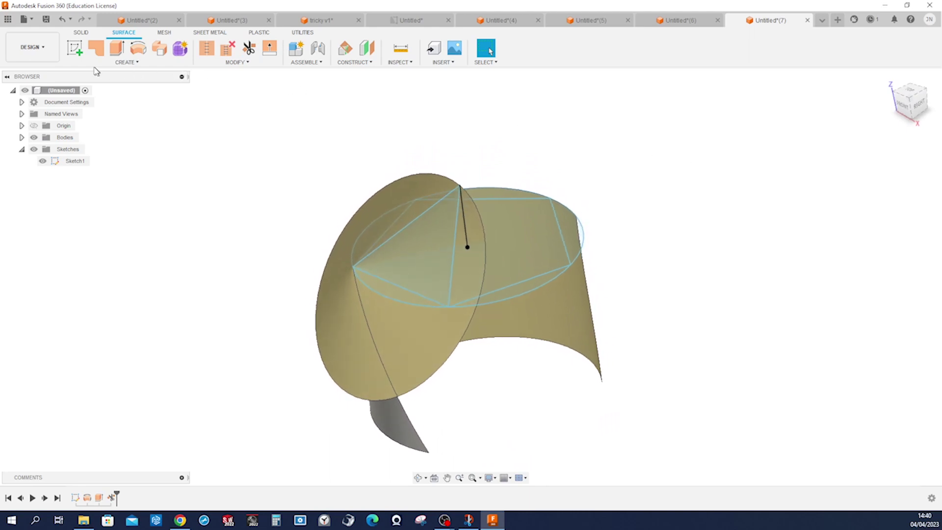
In a new sketch on the pentagon's plane, draw a 3D line from one base-edge corner to the vertex where the trimmed cylinder meets the cone's rim
left_click(74, 53)
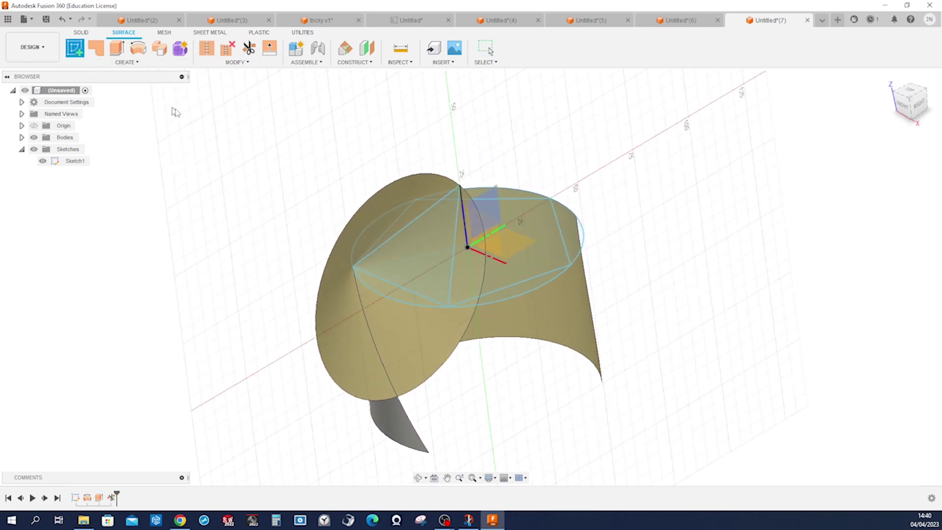
left_click(468, 252)
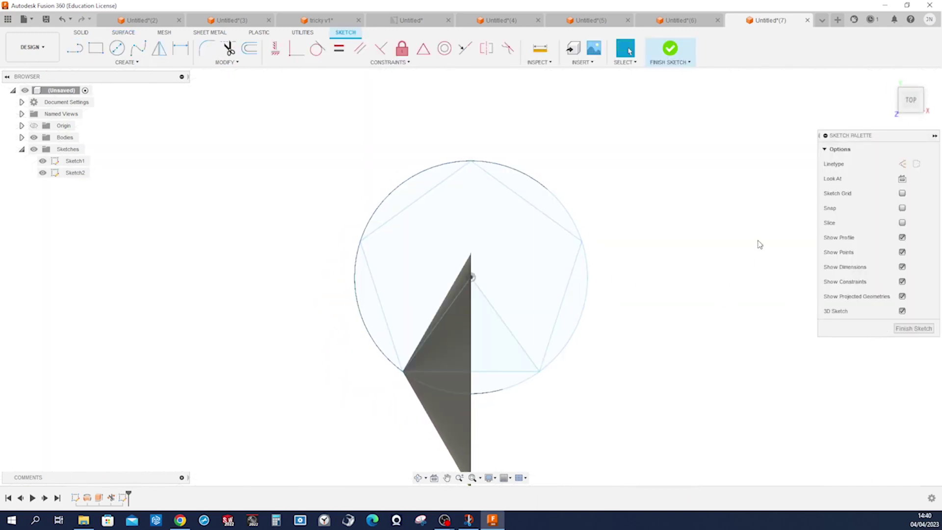
left_click(900, 113)
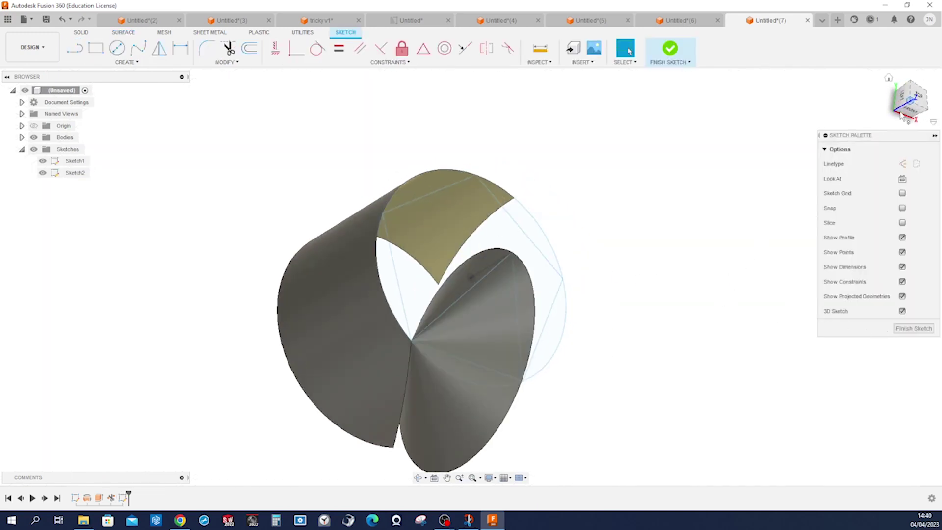
middle_click_drag(660, 229, 589, 241, "shift")
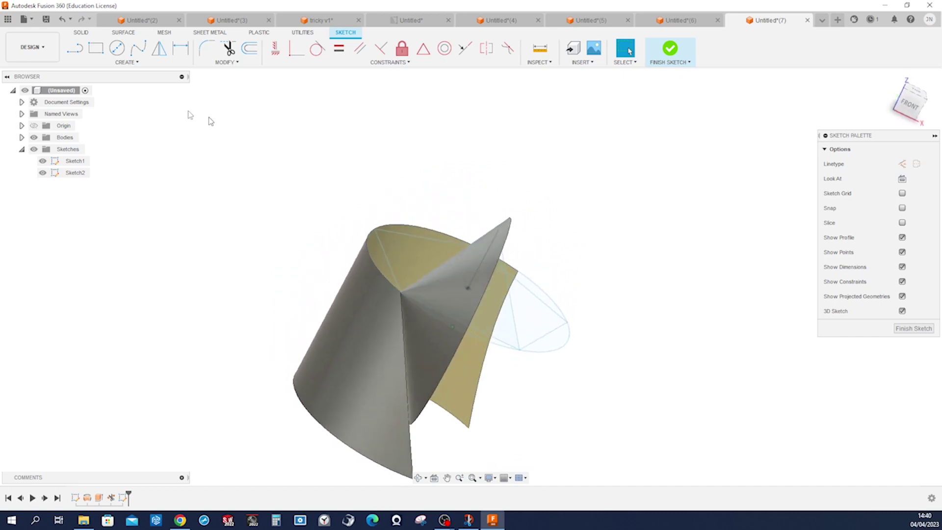
left_click(74, 49)
middle_click_drag(742, 225, 613, 290, "shift")
scroll(442, 287, "up", 2)
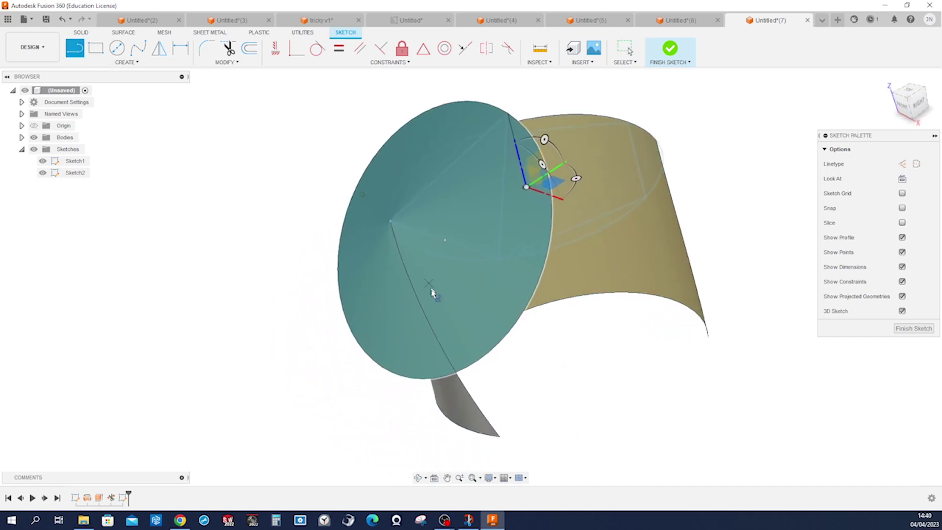
scroll(429, 310, "up", 1)
scroll(392, 223, "up", 2)
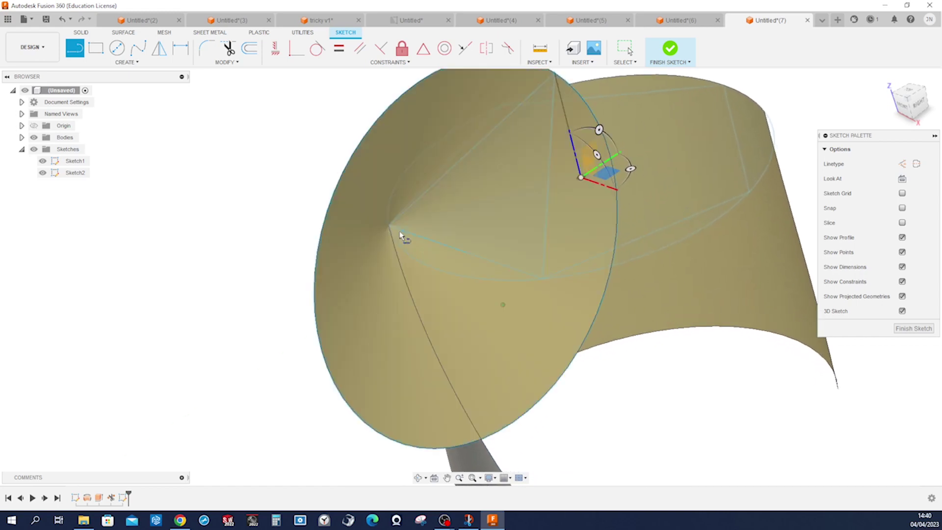
left_click(389, 226)
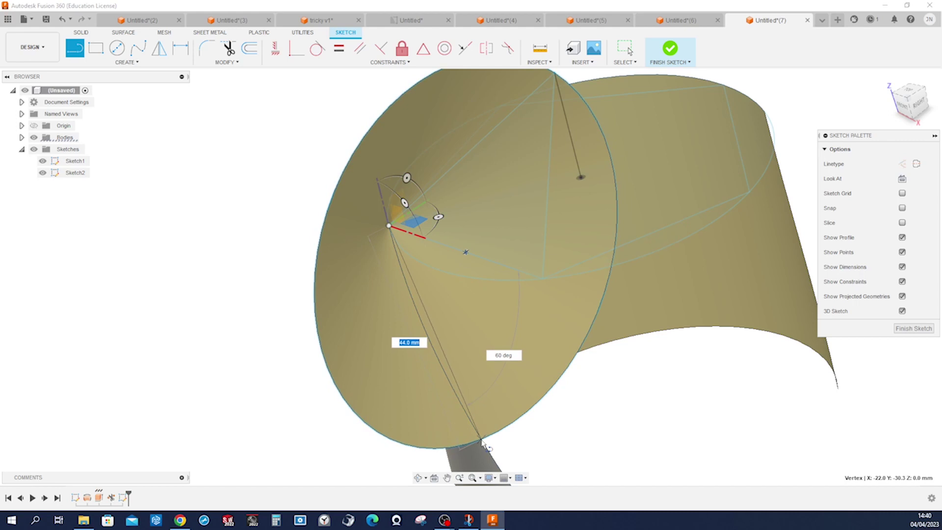
scroll(485, 443, "up", 4)
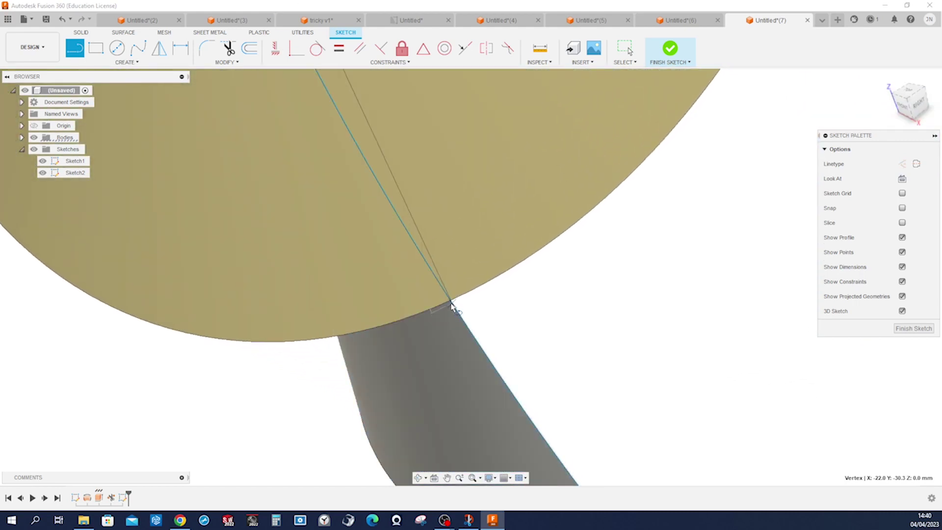
left_click(450, 302)
left_click(450, 302)
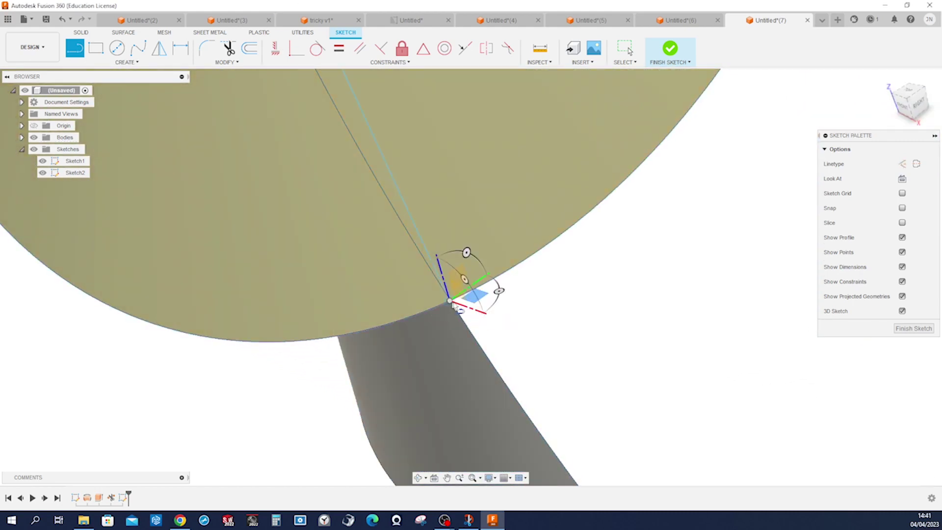
Draw a second line from the other base-edge corner to the same rim vertex, completing the lower triangle, and finish the sketch
mouse_move(507, 293)
middle_mouse_down("shift")
mouse_move(532, 296)
mouse_move(502, 273)
middle_mouse_up("shift")
left_click(508, 261)
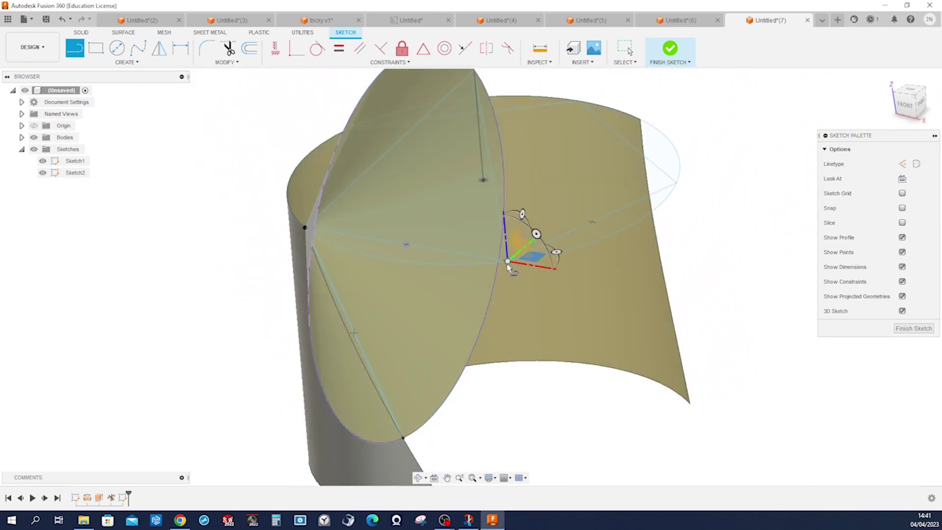
left_click(403, 438)
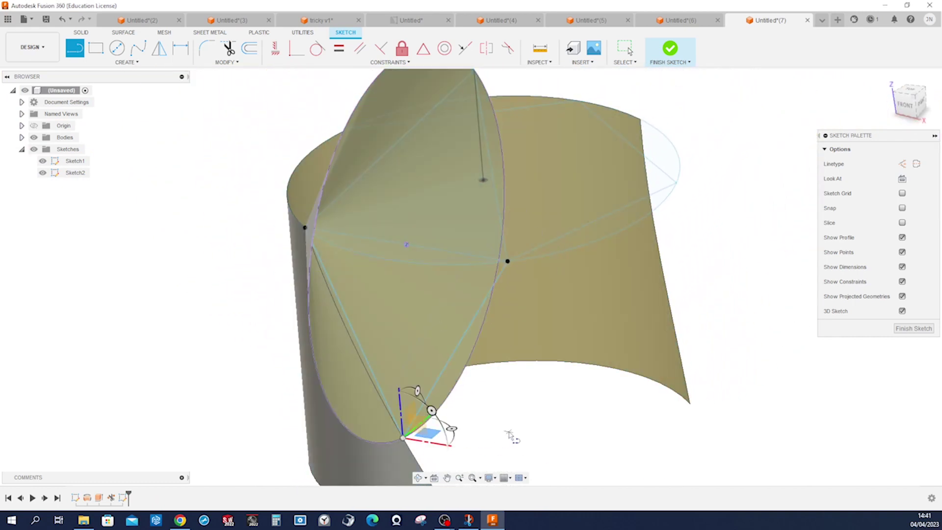
key("Escape")
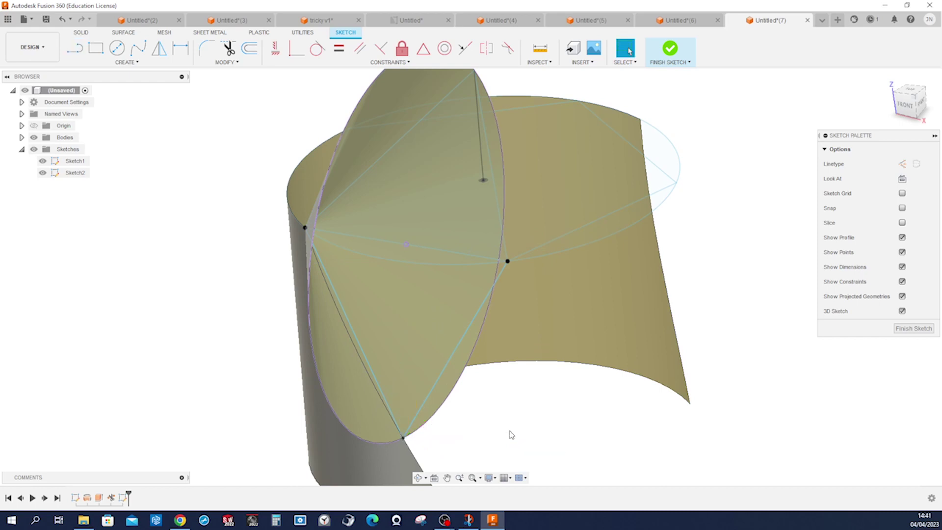
left_click(903, 329)
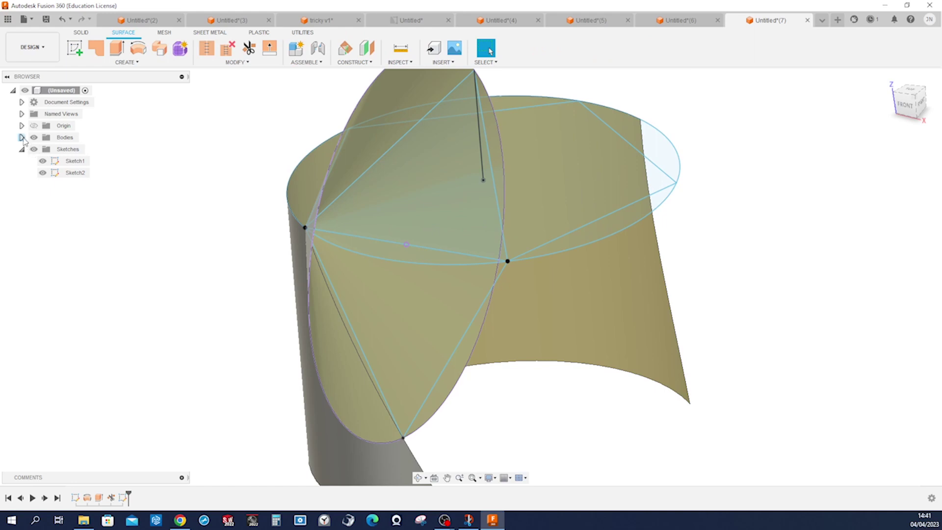
Hide the revolved and extruded construction surface bodies, Body1 and Body2
left_click(22, 138)
left_click(45, 162)
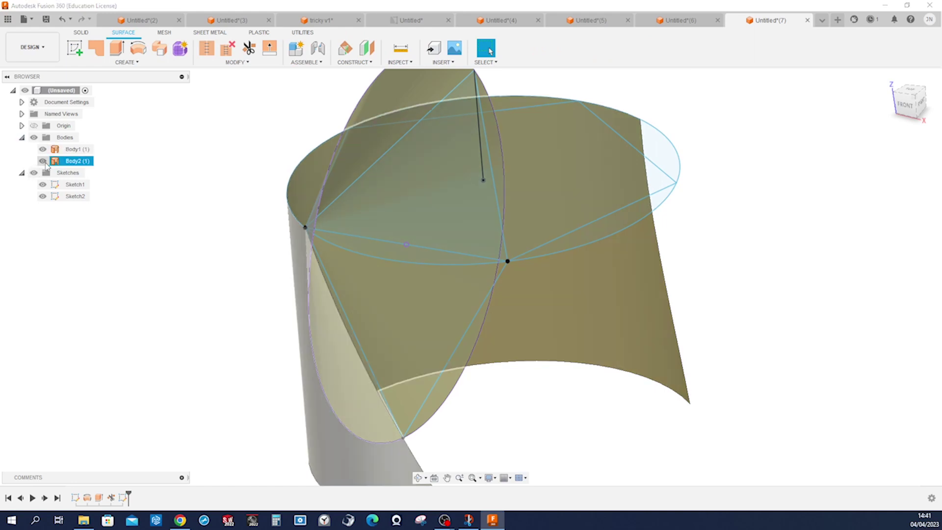
left_click(43, 162)
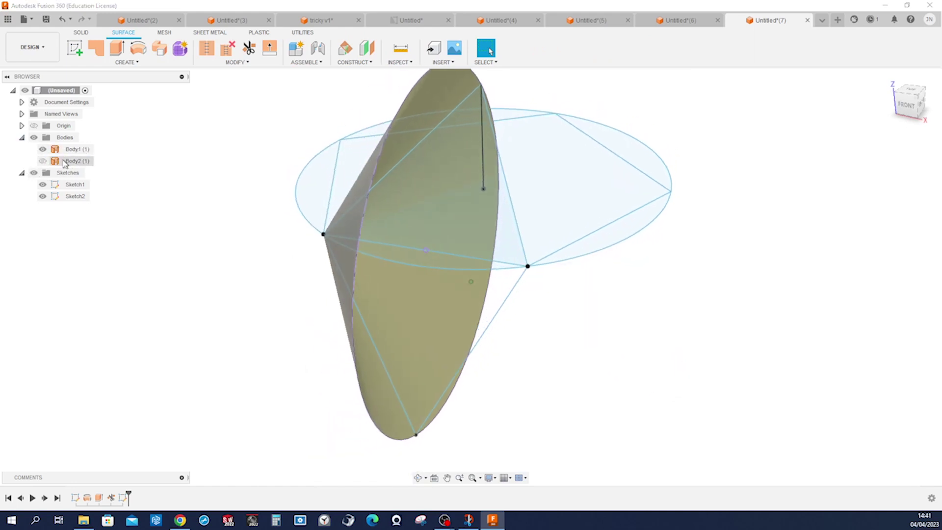
left_click(44, 151)
left_click(43, 149)
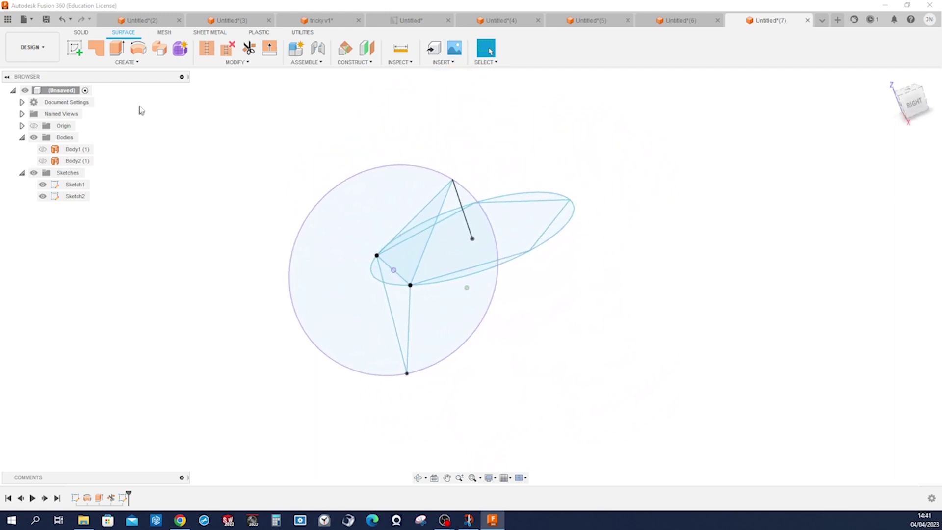
Patch the upper triangle as a new body, using its two sloping edges and the pentagon's base edge as boundaries
left_click(96, 47)
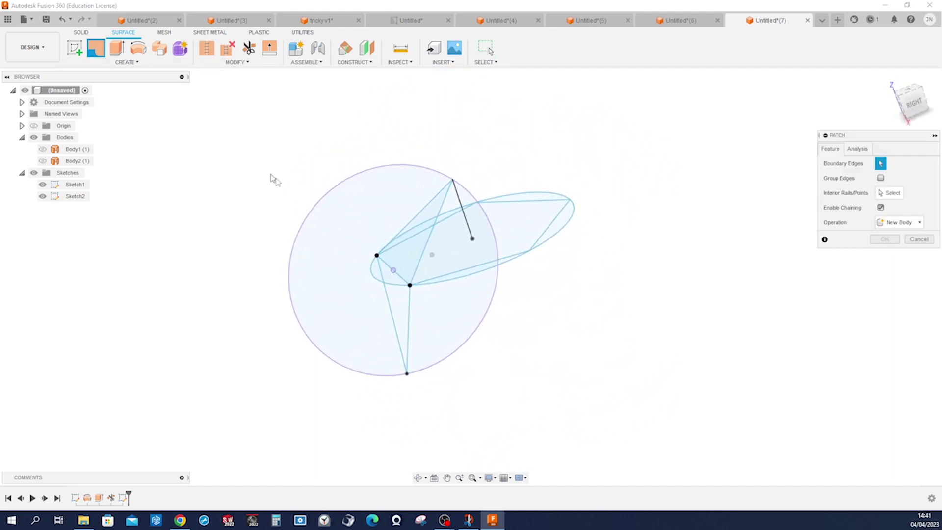
left_click(388, 217)
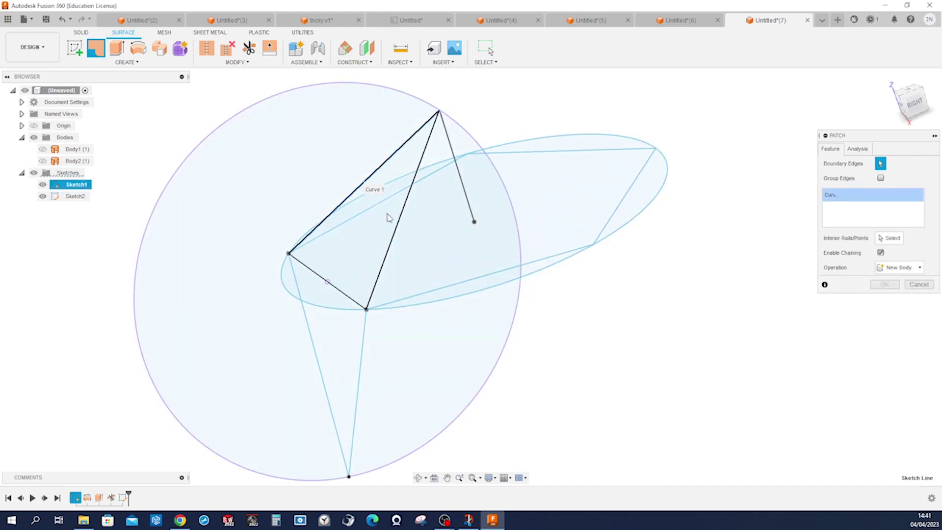
left_click(399, 224)
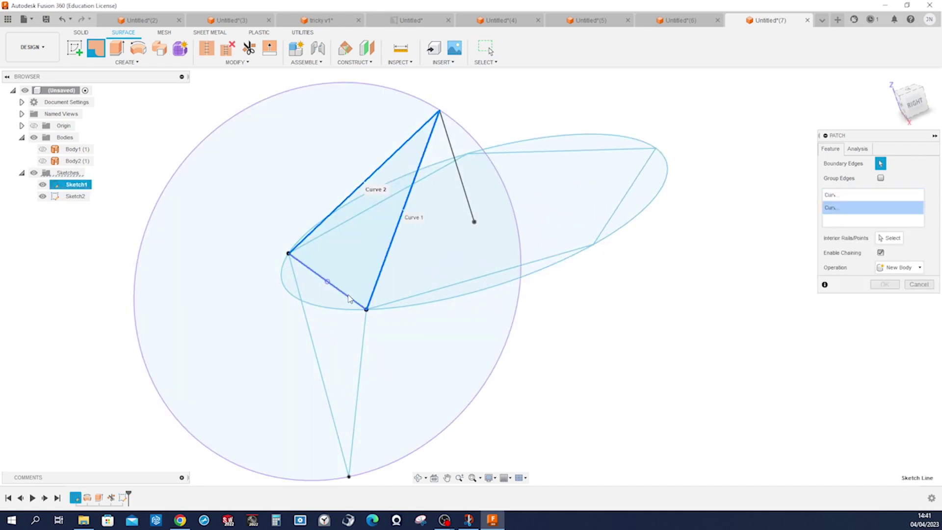
left_click(350, 297)
left_click(885, 284)
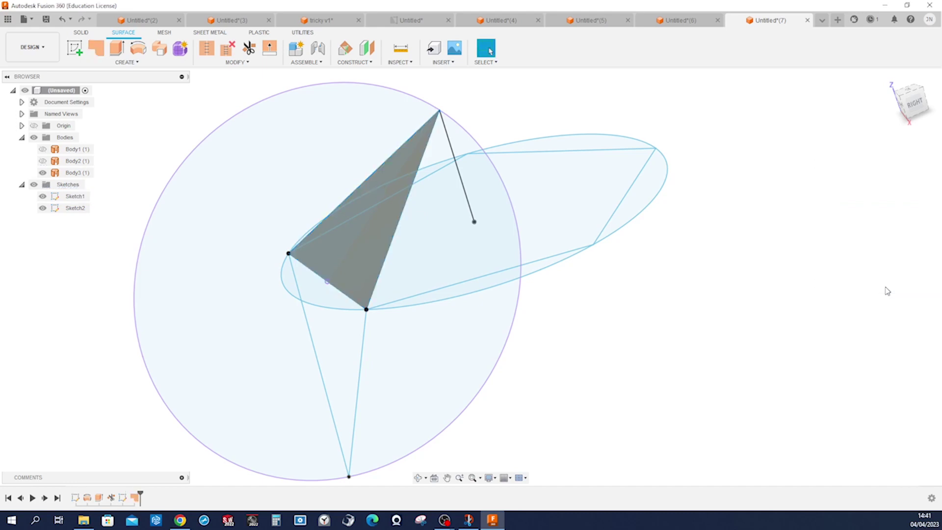
Patch the lower triangle as a new body, bounded by its two sketch lines and the shared base edge
left_click(96, 48)
left_click(347, 356)
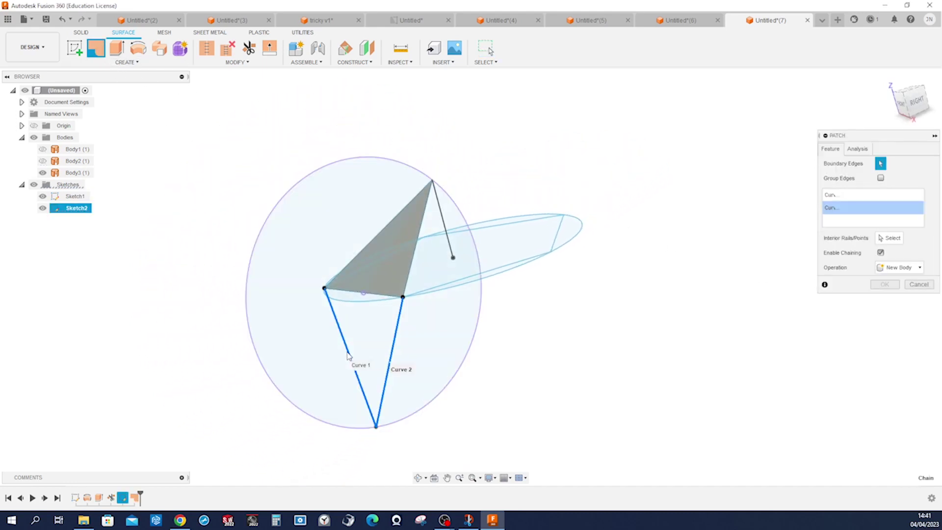
left_click(382, 295)
left_click(884, 285)
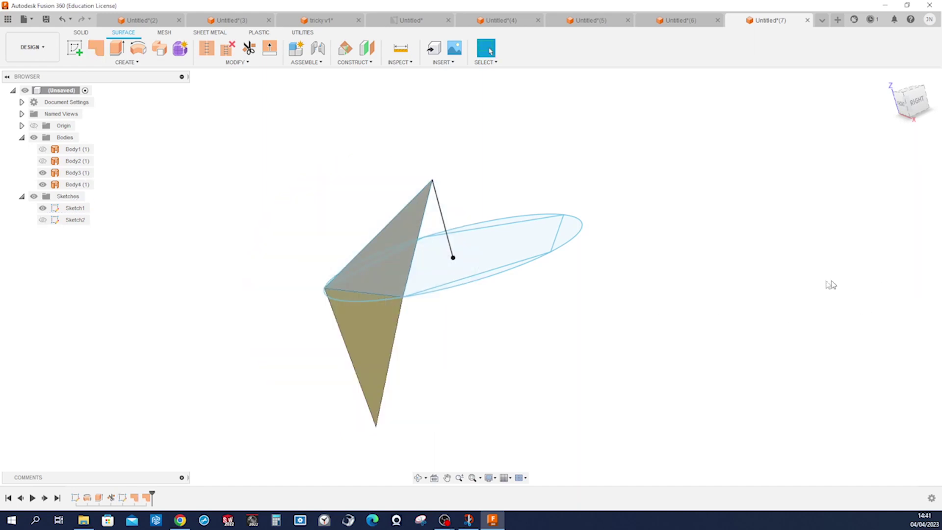
Circular-pattern the two triangle bodies around the vertical central sketch line with full distribution and a quantity of 5
middle_click_drag(831, 282, 309, 116, "shift")
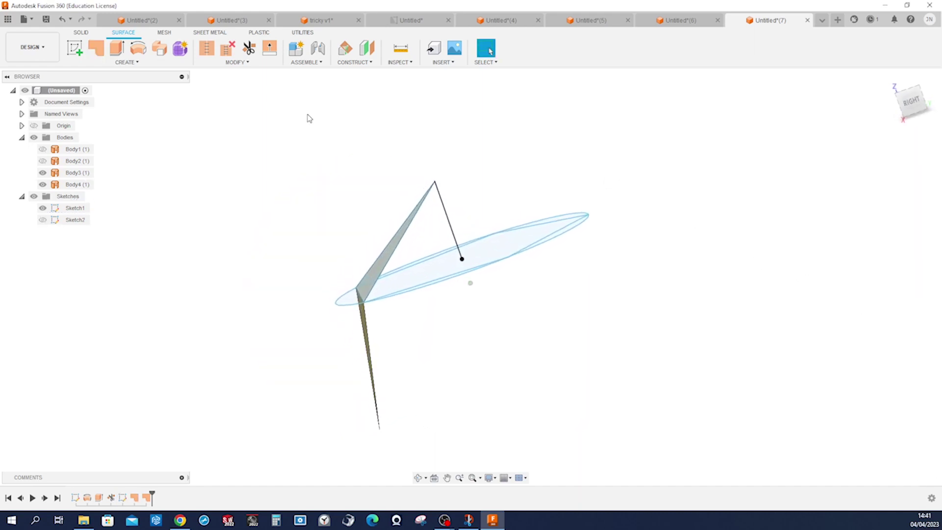
left_click(132, 62)
mouse_move(98, 193)
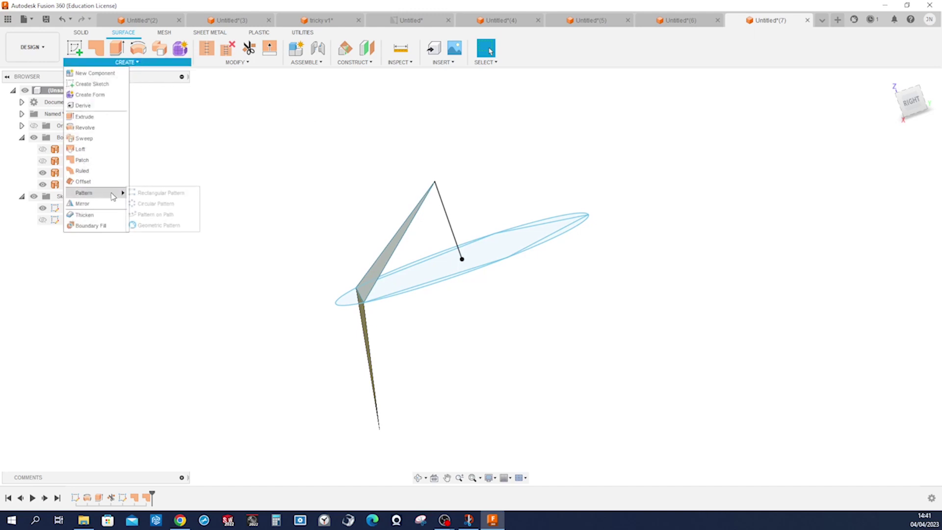
left_click(154, 204)
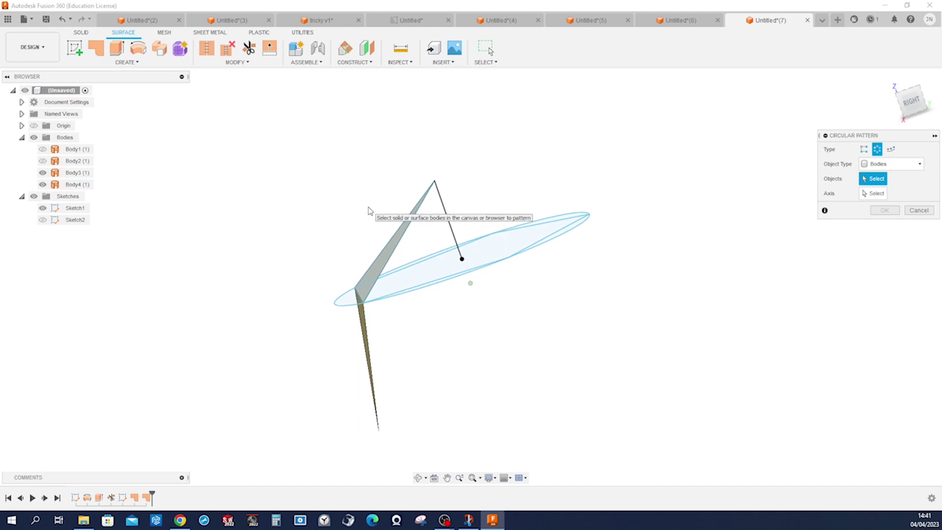
middle_click_drag(368, 206, 387, 254, "shift")
left_click(388, 254)
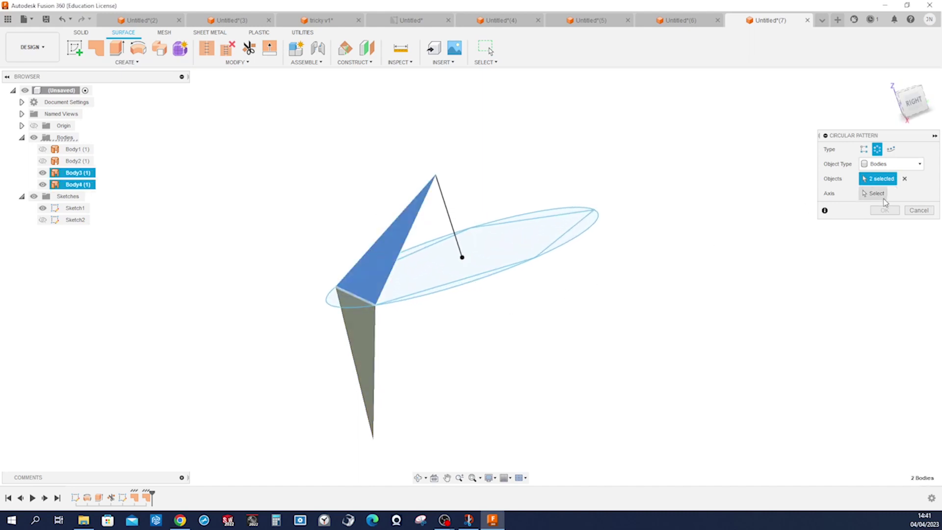
left_click(878, 194)
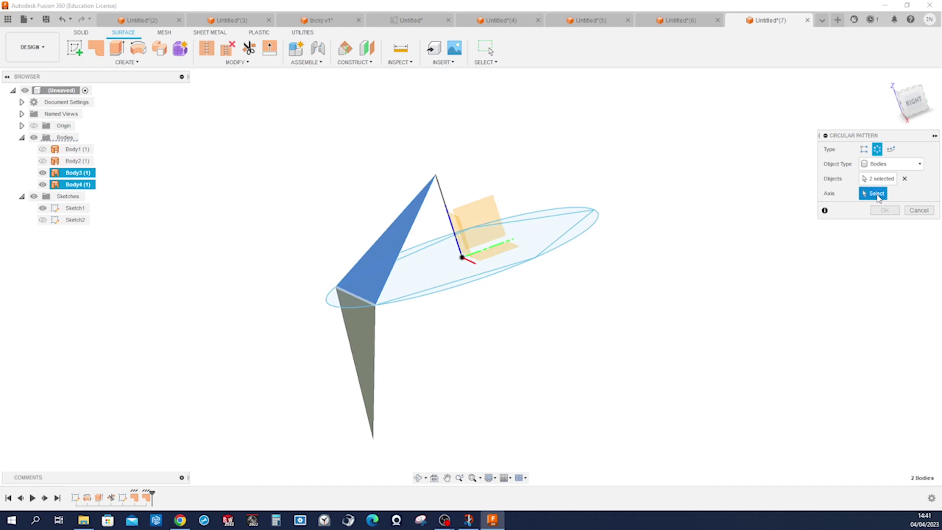
left_click(446, 211)
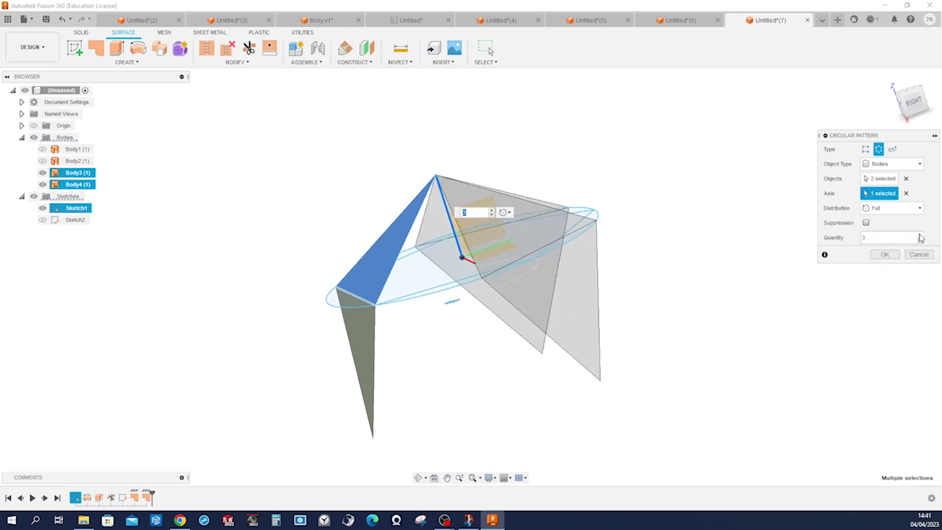
left_click(920, 235)
left_click(922, 237)
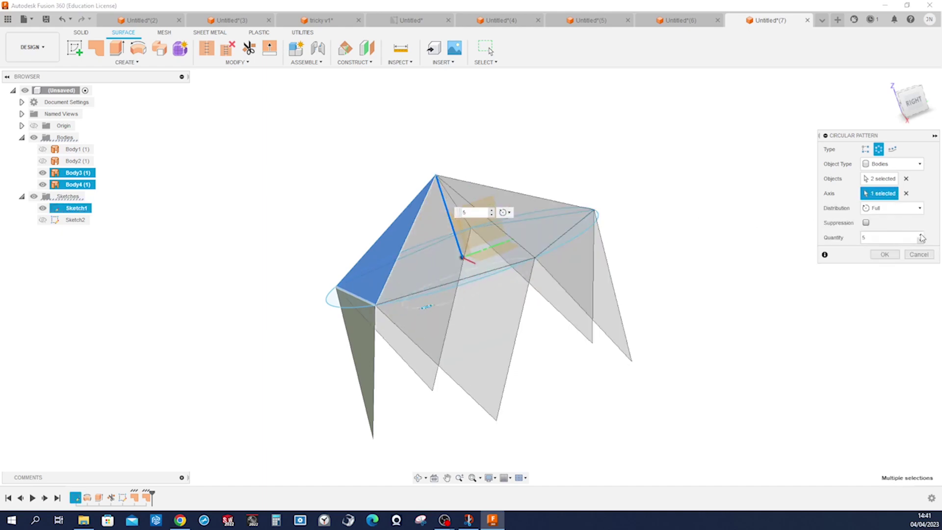
left_click(885, 254)
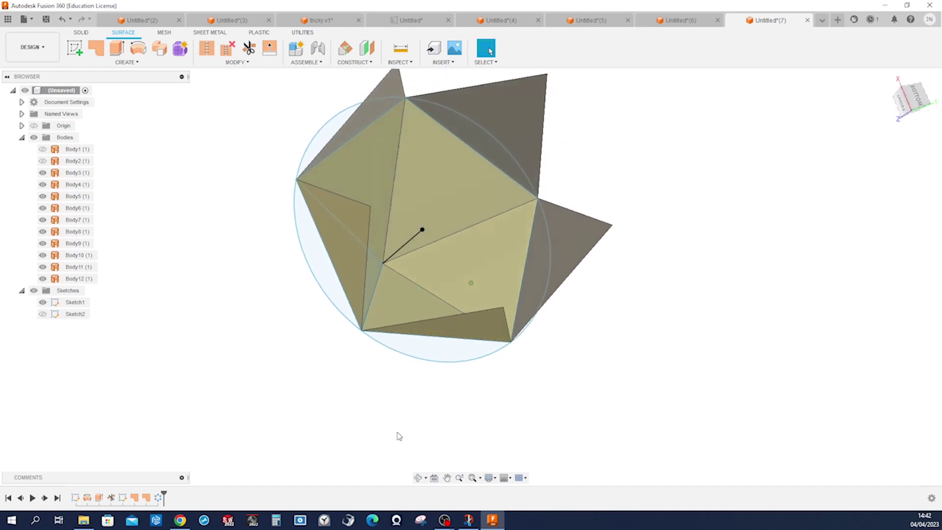
Show and edit Sketch2, place a point at the midpoint of one of the triangle's sloping lines, and finish the sketch
left_click(42, 314)
right_click(76, 317)
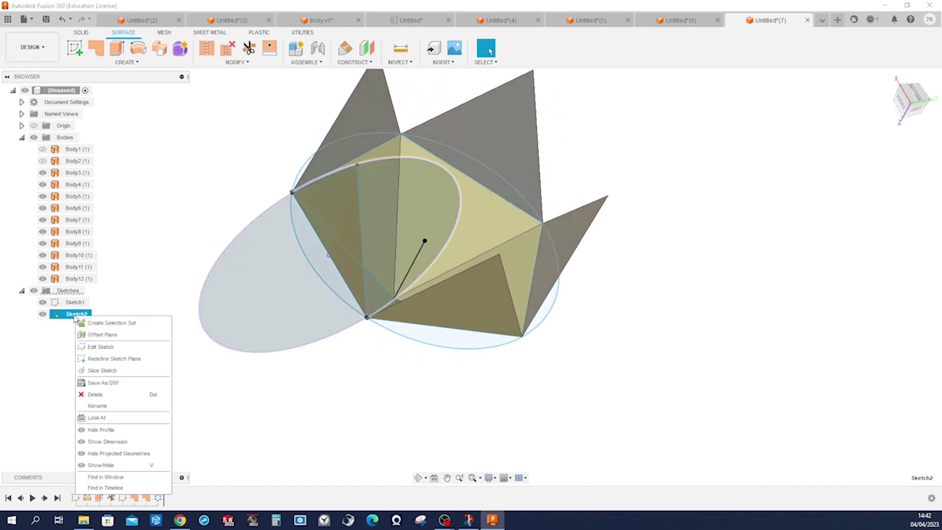
left_click(101, 347)
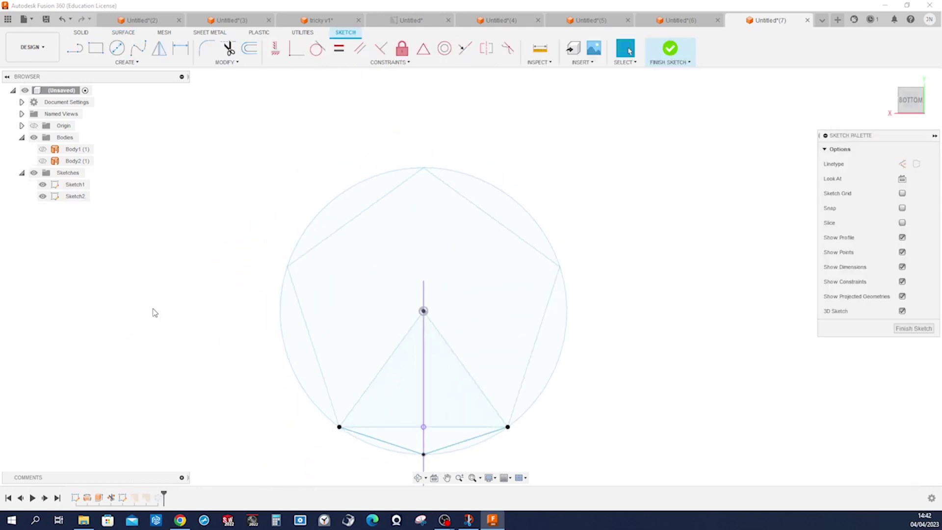
mouse_move(893, 111)
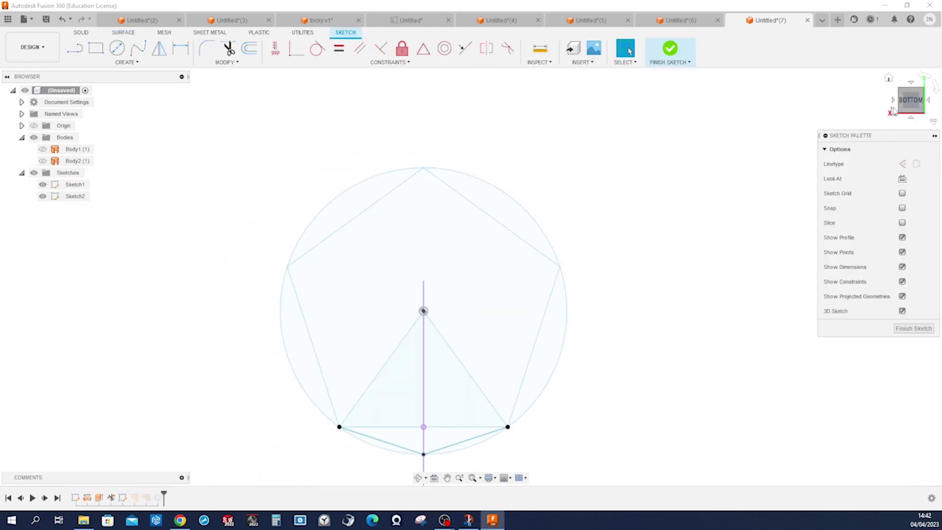
mouse_move(901, 112)
left_mouse_down()
mouse_move(898, 101)
mouse_move(771, 164)
left_mouse_up()
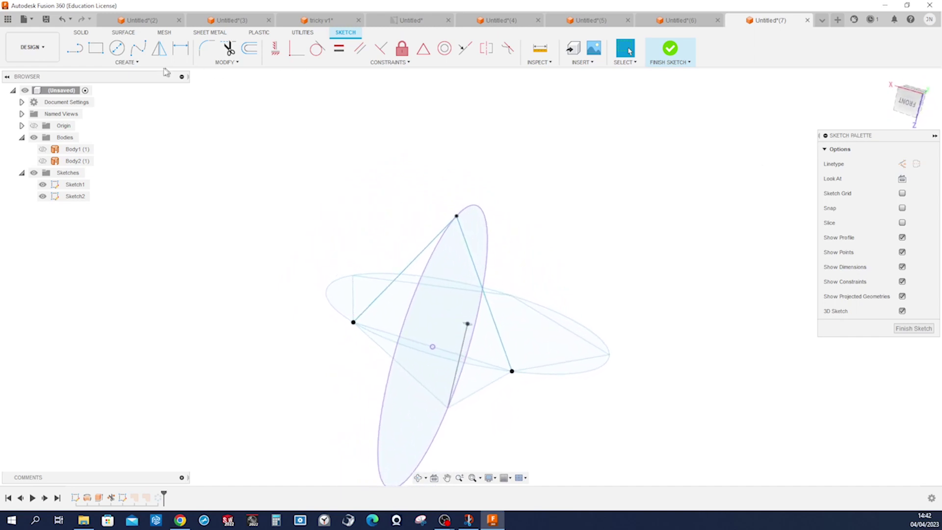
left_click(137, 62)
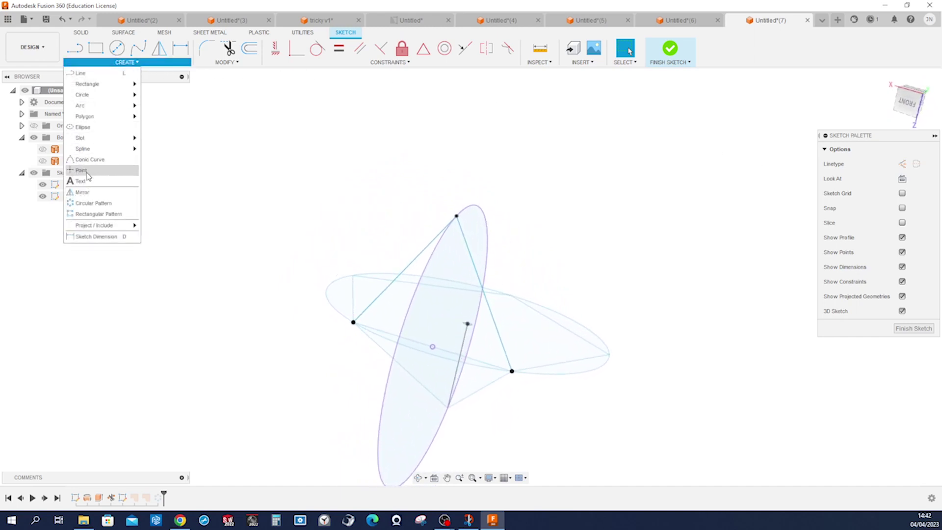
left_click(93, 176)
mouse_move(513, 269)
middle_mouse_down("shift")
mouse_move(556, 288)
mouse_move(498, 295)
mouse_move(492, 287)
middle_mouse_up("shift")
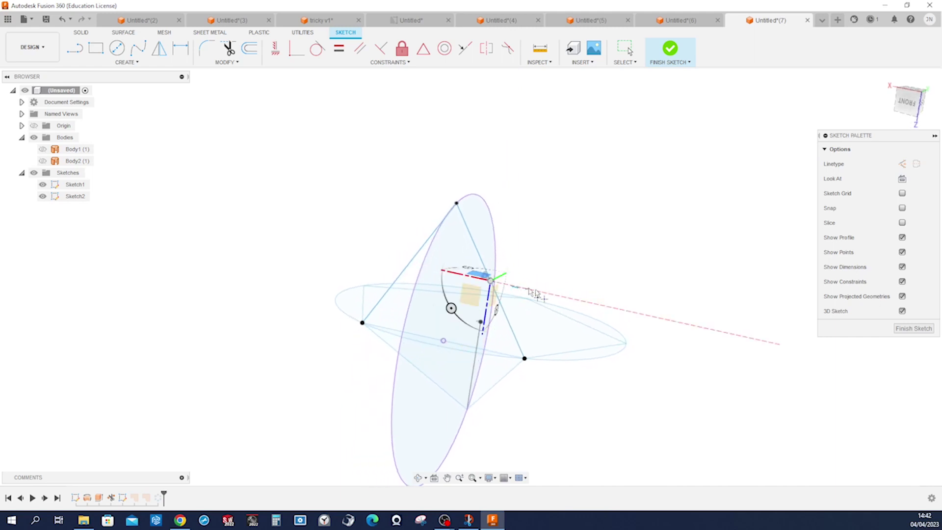
left_click(925, 329)
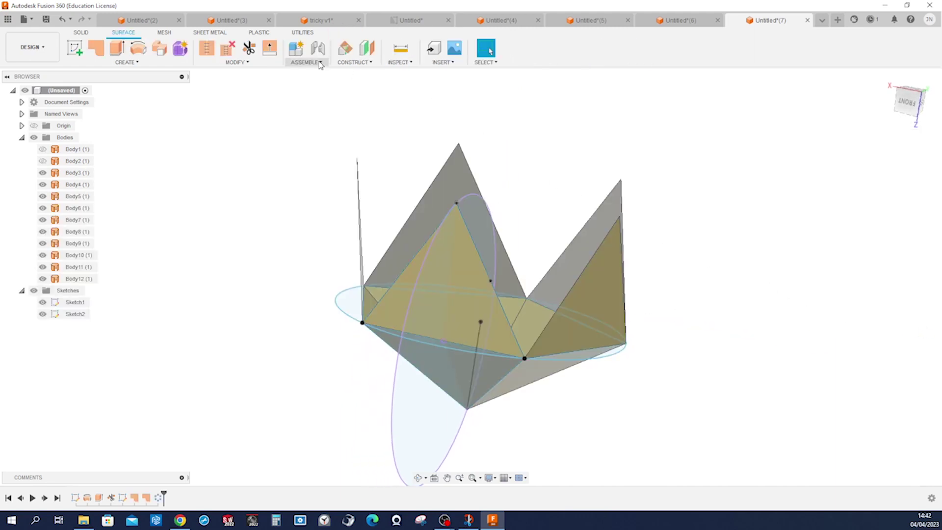
Create an offset plane from the XY origin plane, with its extent set to the midpoint on the triangle's sloping edge
left_click(372, 62)
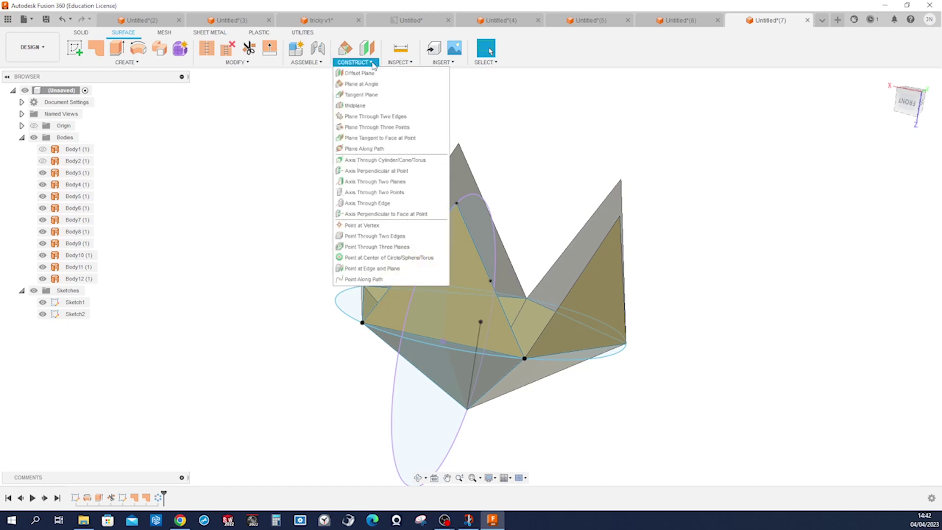
left_click(372, 74)
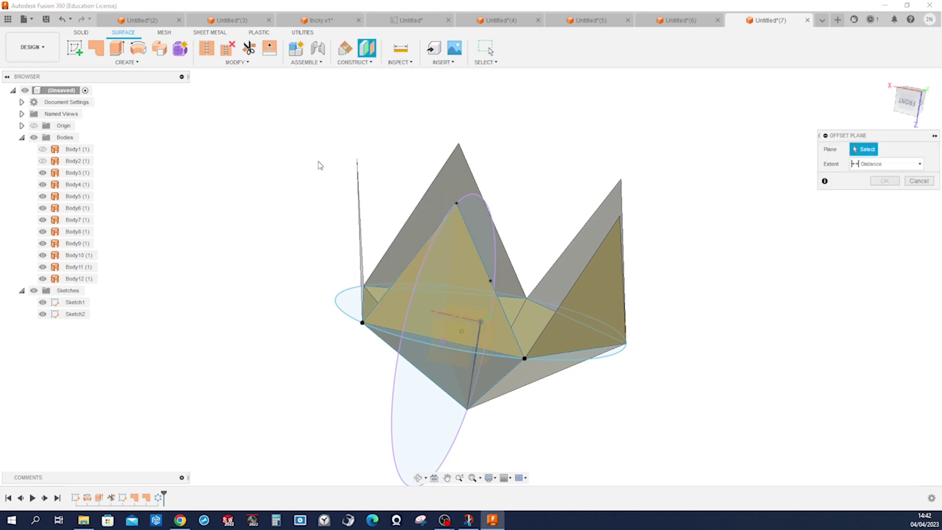
middle_click_drag(319, 166, 297, 202, "shift")
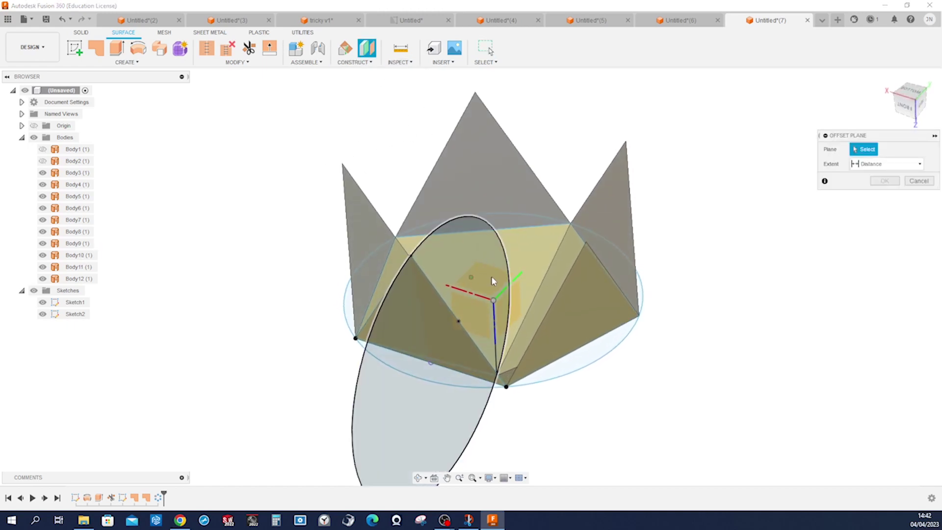
middle_click_drag(494, 280, 547, 229, "shift")
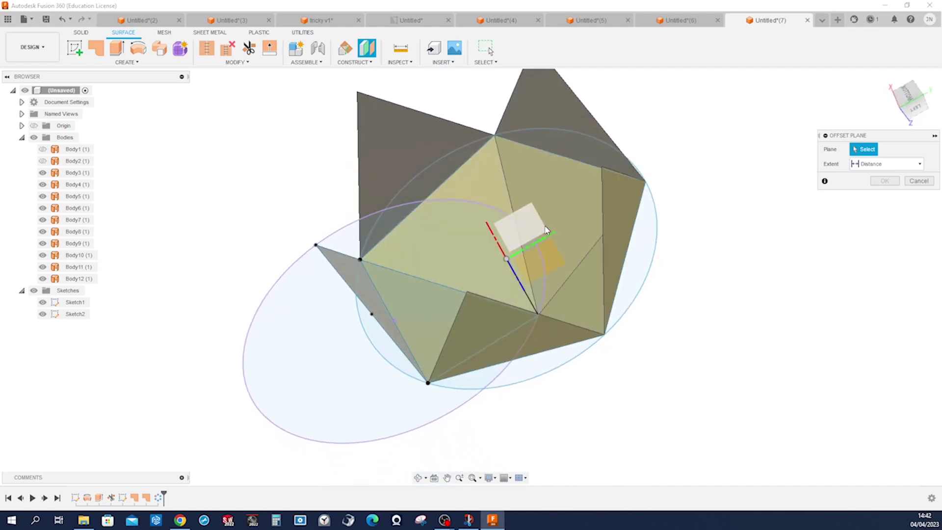
left_click(546, 230)
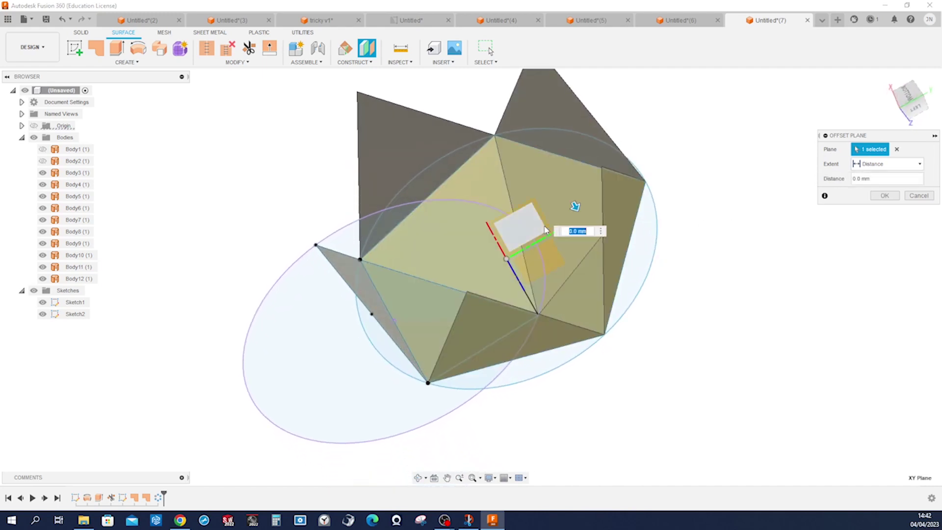
left_click(919, 165)
left_click(883, 191)
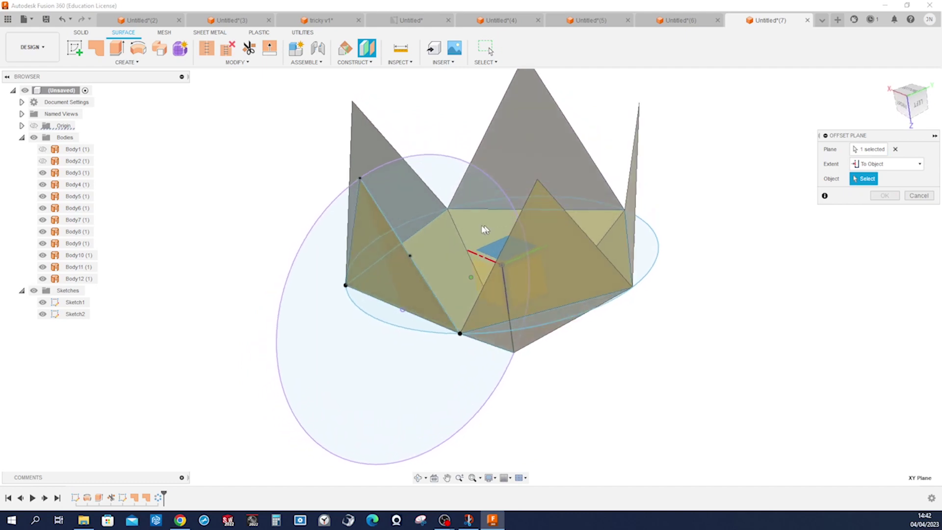
left_click(414, 255)
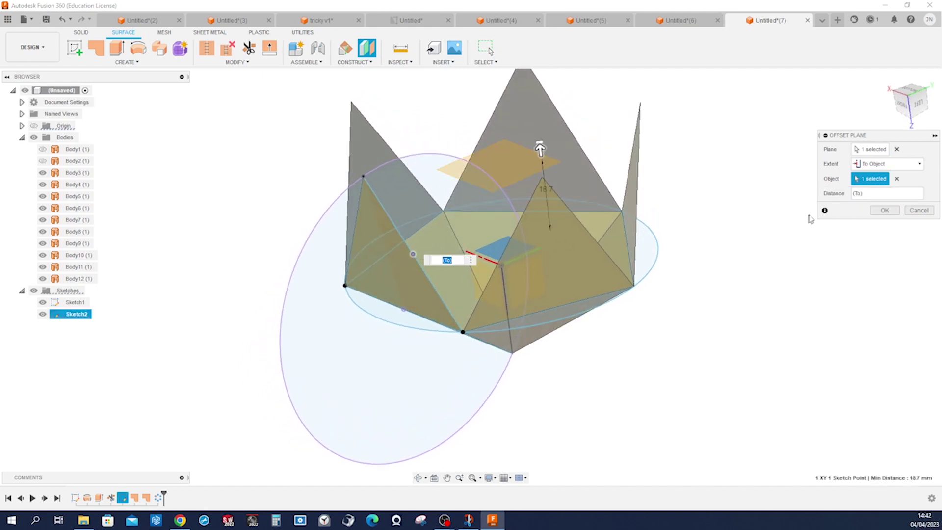
left_click(885, 210)
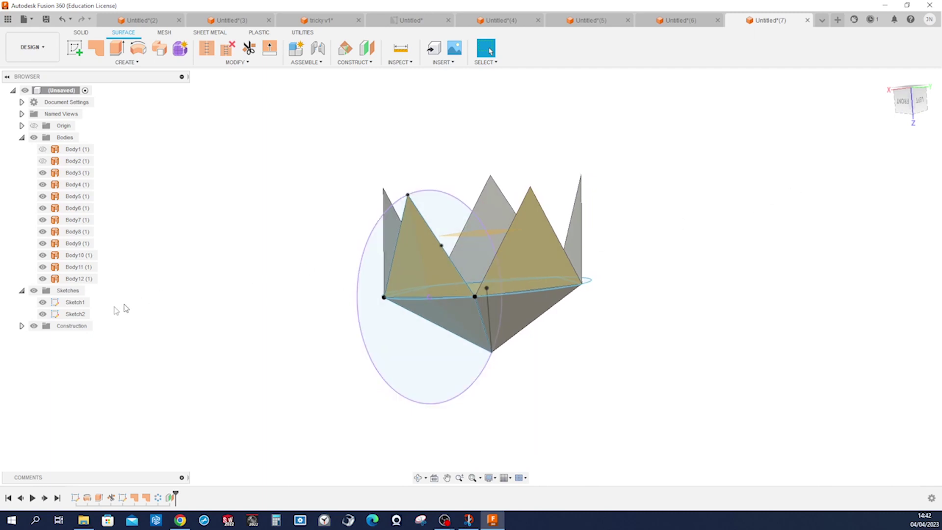
Hide Sketch1 and Sketch2 so that only the patterned surfaces and the construction plane are displayed
left_click(43, 303)
left_click(44, 315)
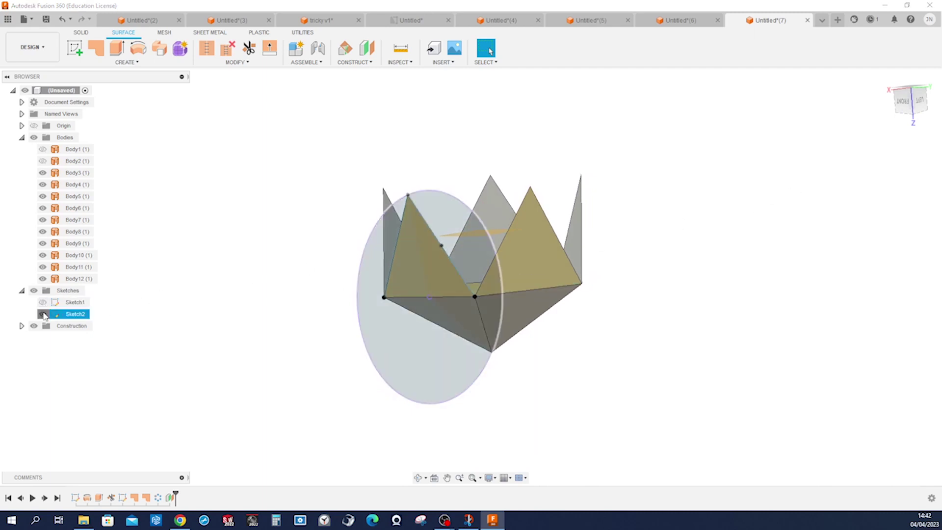
left_click(43, 314)
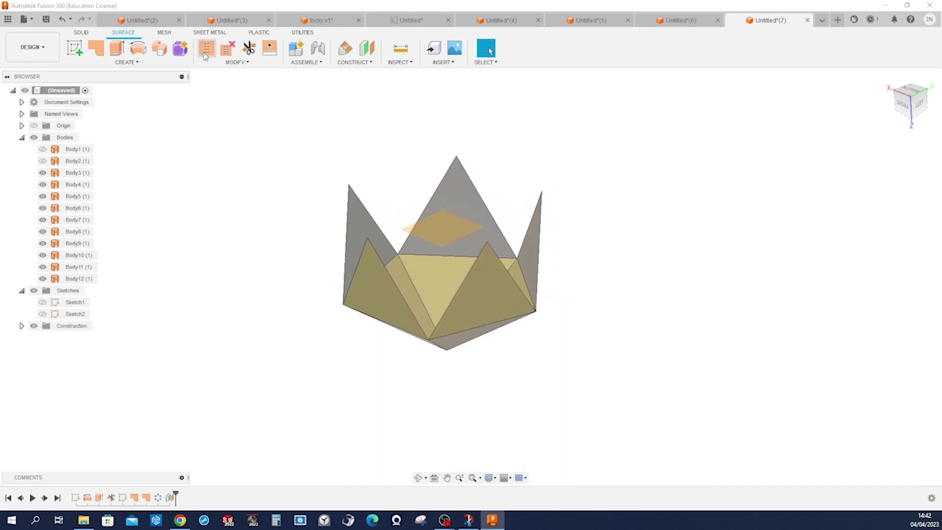
Stitch the ten visible triangular surfaces into a new body with a tolerance of 0.1 mm
left_click(206, 54)
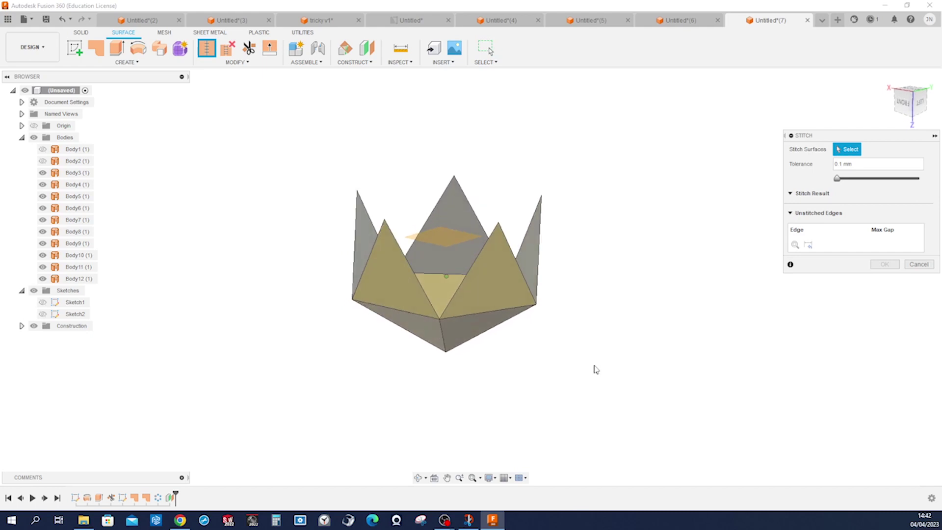
left_click_drag(623, 385, 320, 271)
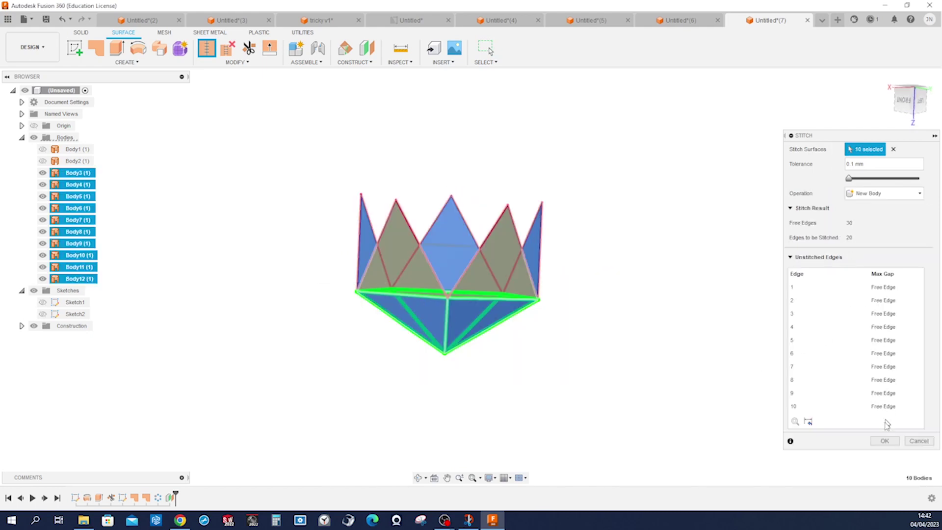
left_click(886, 441)
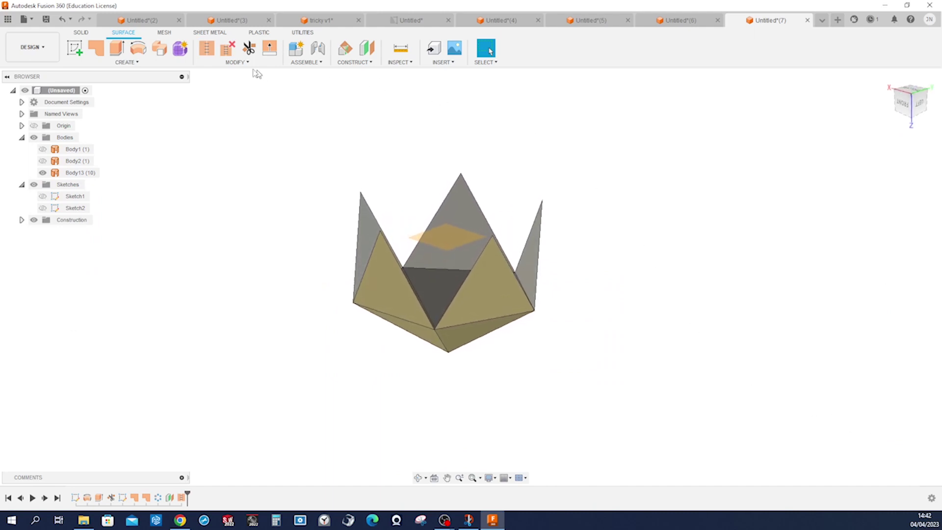
Mirror the stitched crown-shaped body about the offset construction plane, with the operation set to New Body
left_click(143, 65)
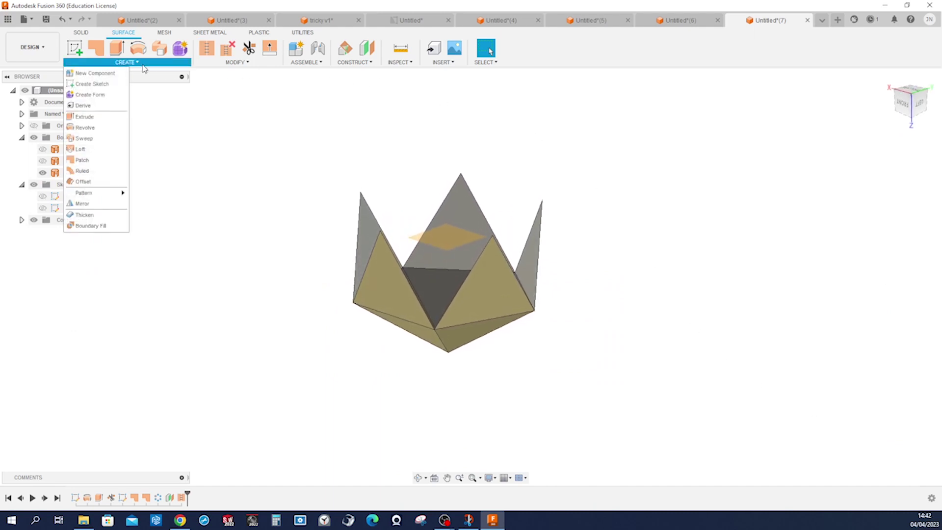
left_click(104, 205)
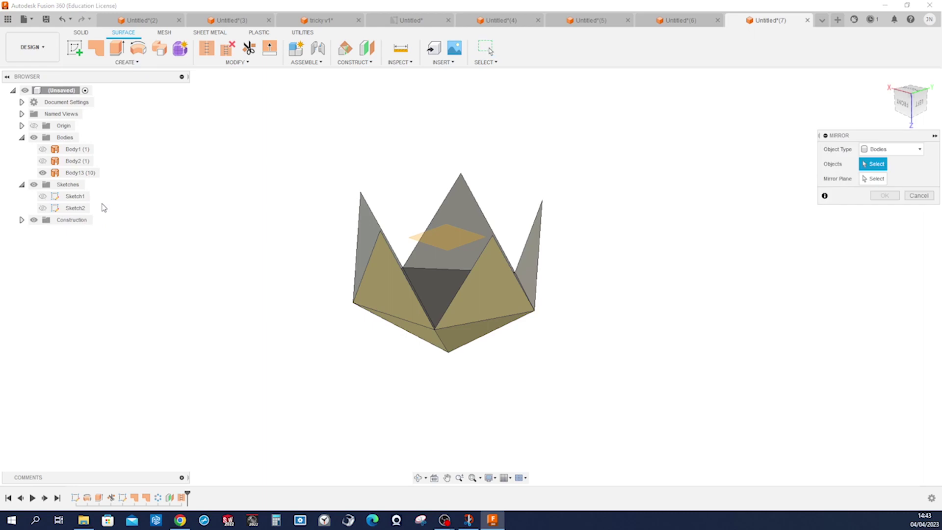
left_click(396, 320)
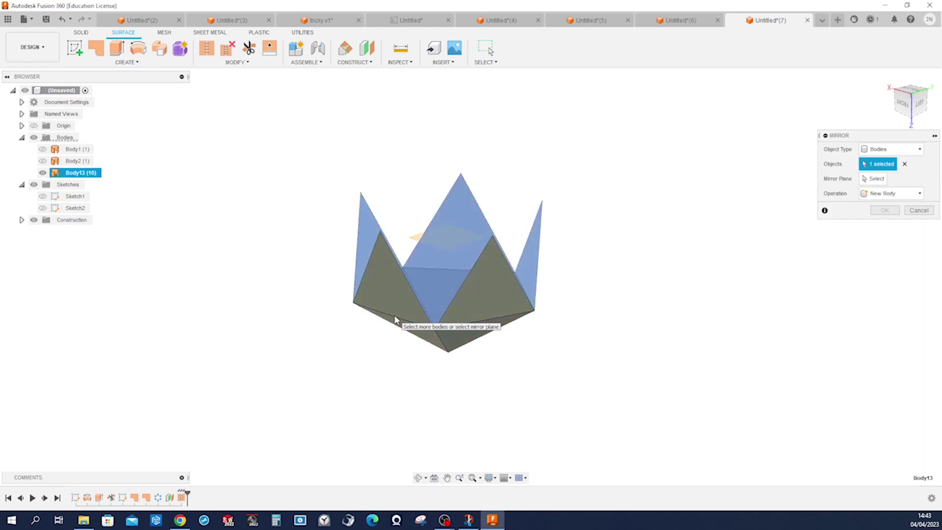
left_click(872, 181)
left_click(419, 244)
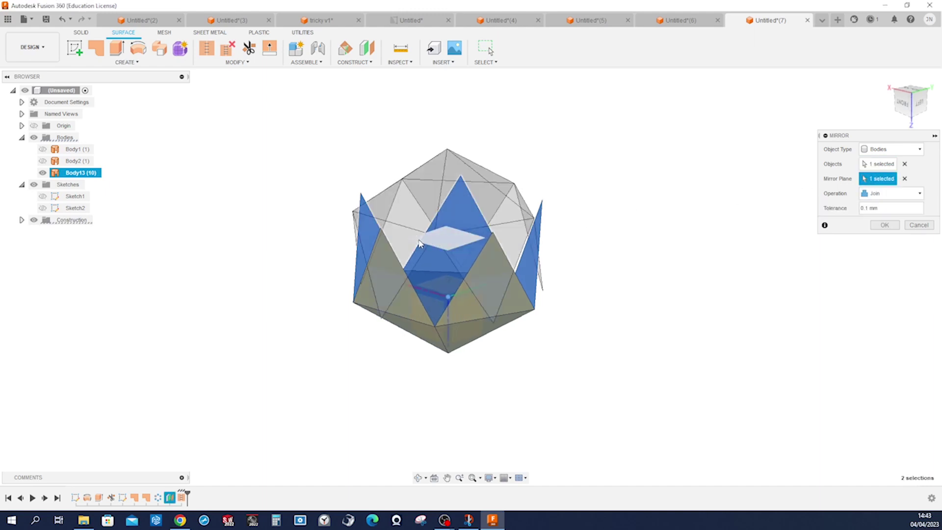
left_click(921, 196)
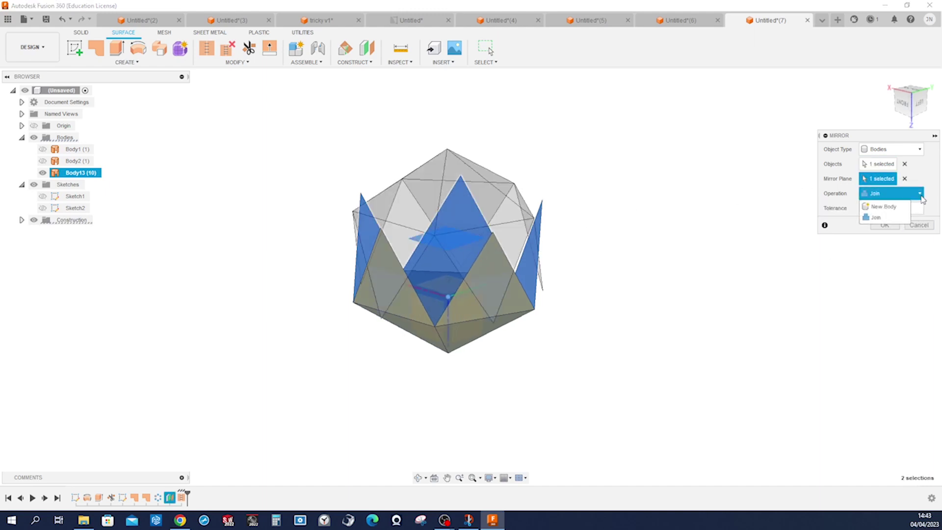
left_click(890, 206)
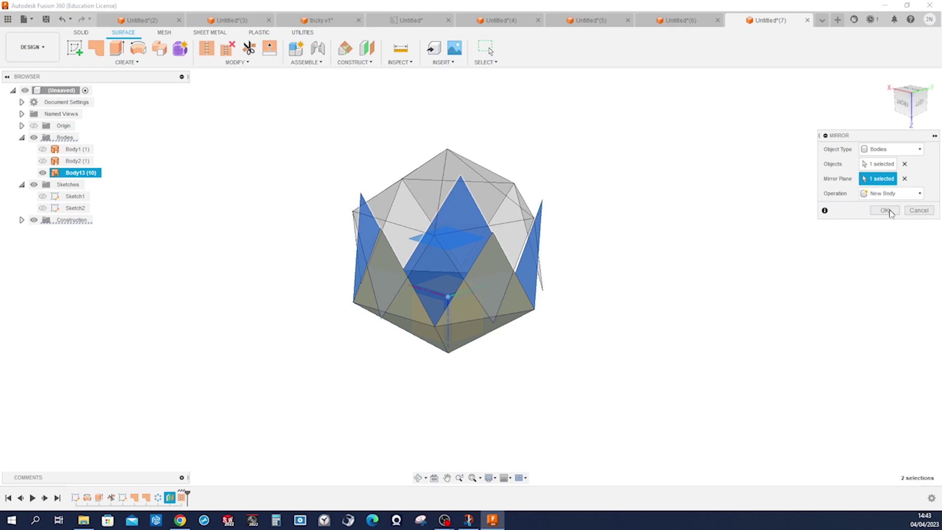
left_click(888, 211)
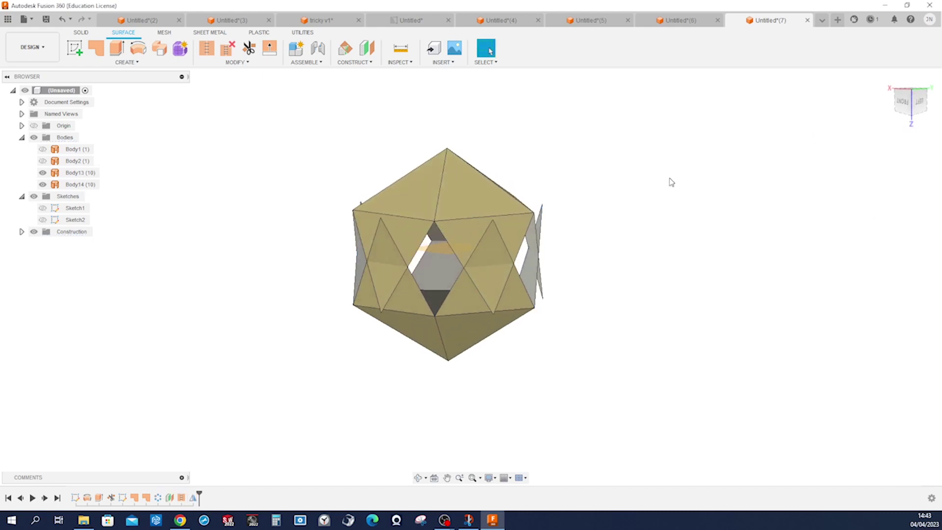
Display the origin and rotate the mirrored crown-shaped body 36 degrees about the vertical Z axis, without creating a copy
key("m")
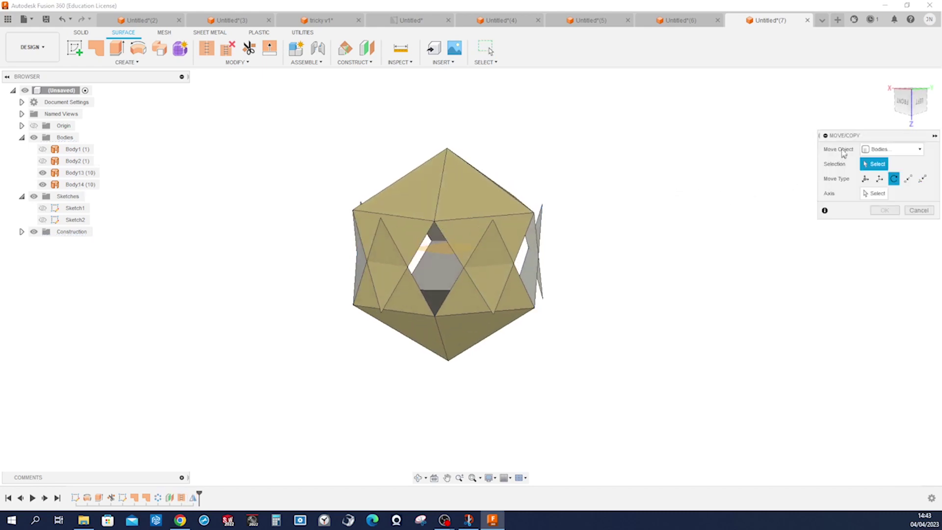
left_click(486, 197)
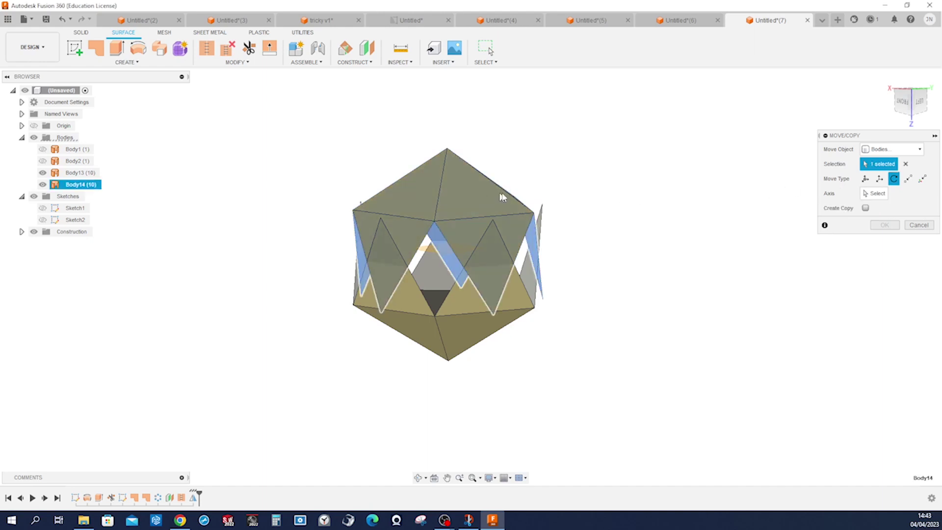
left_click(871, 199)
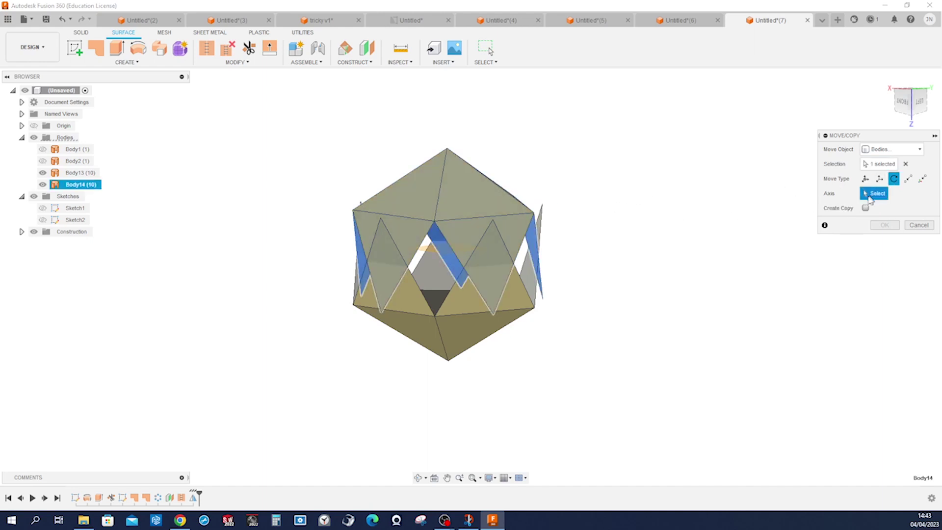
middle_click_drag(670, 281, 354, 246, "shift")
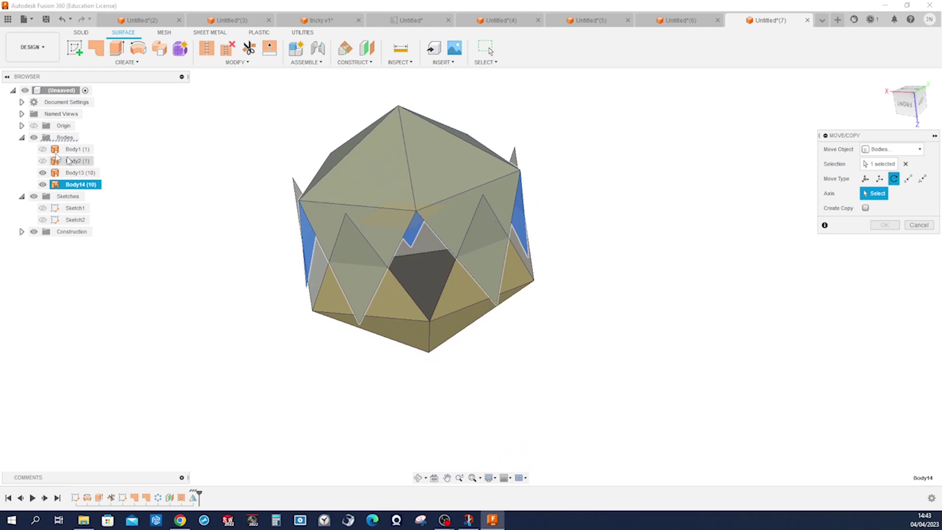
left_click(35, 126)
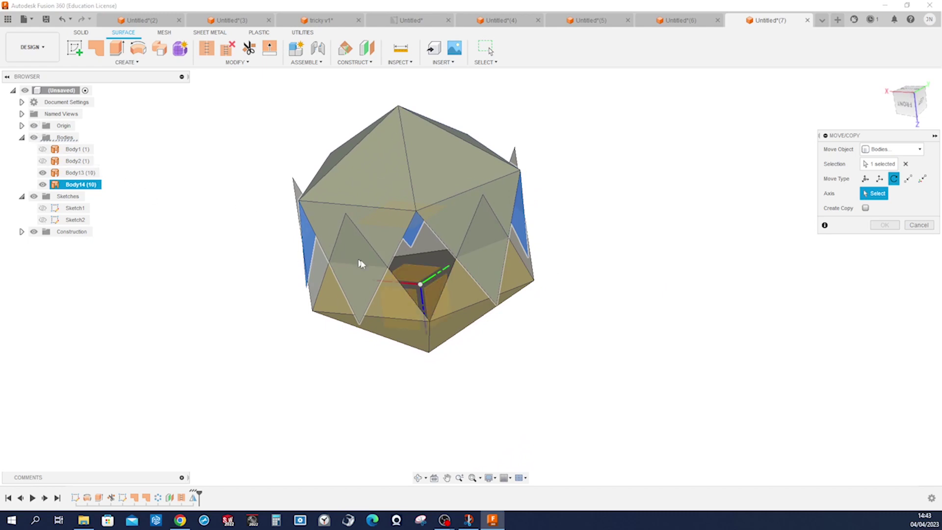
left_click(423, 302)
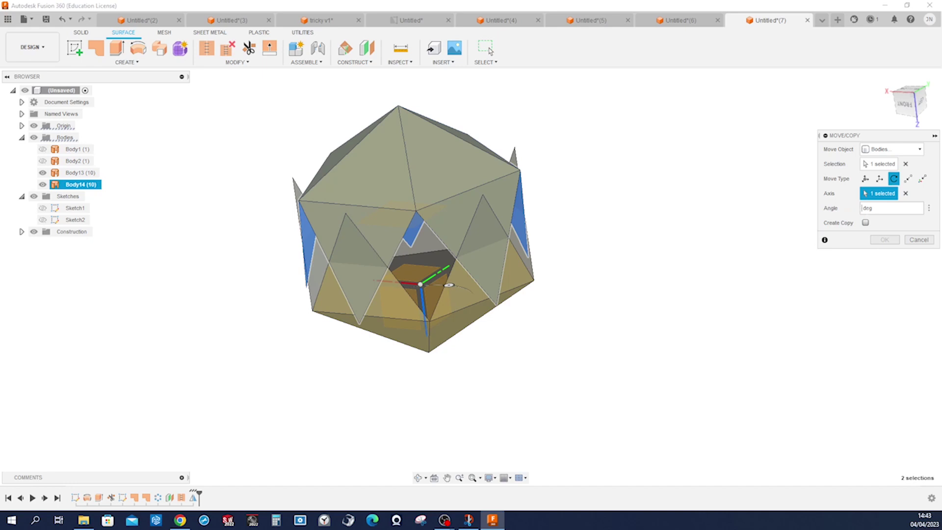
left_click_drag(449, 285, 450, 285)
type("36")
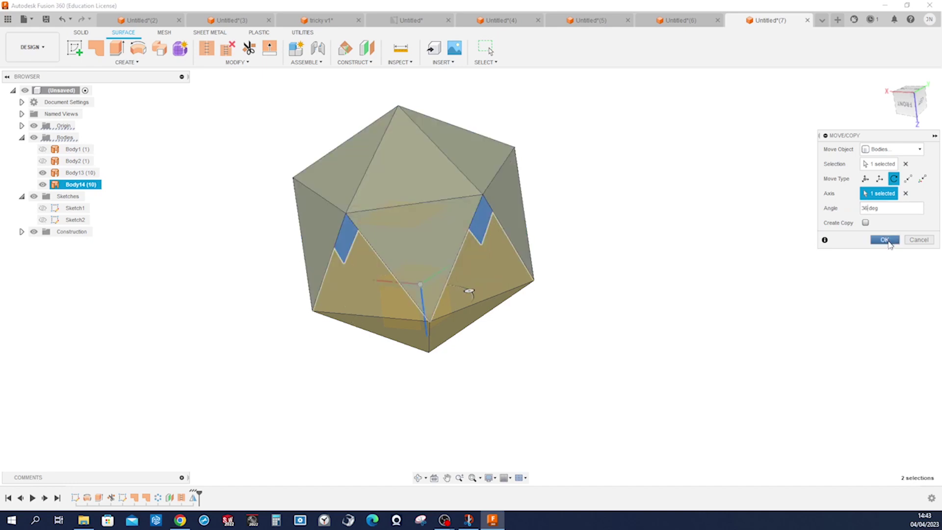
left_click(885, 240)
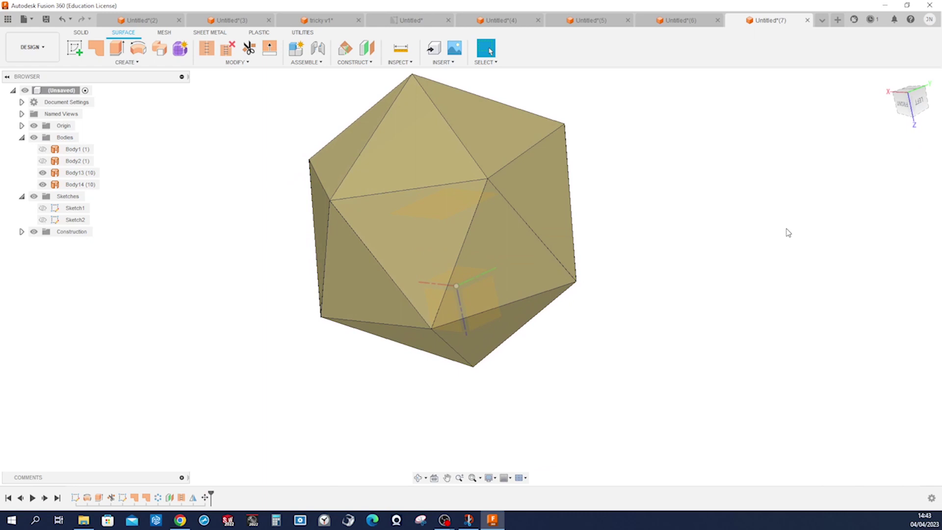
Switch to the solid modelling tools
left_click(83, 34)
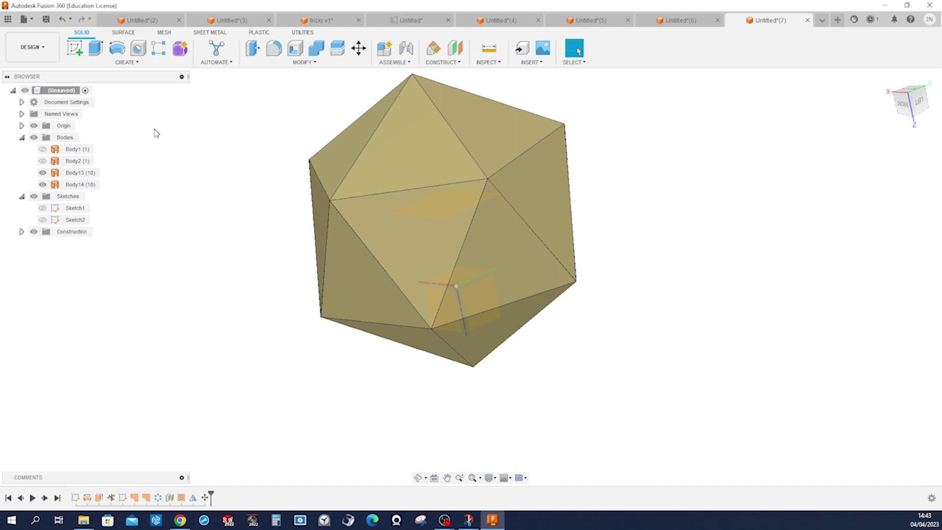